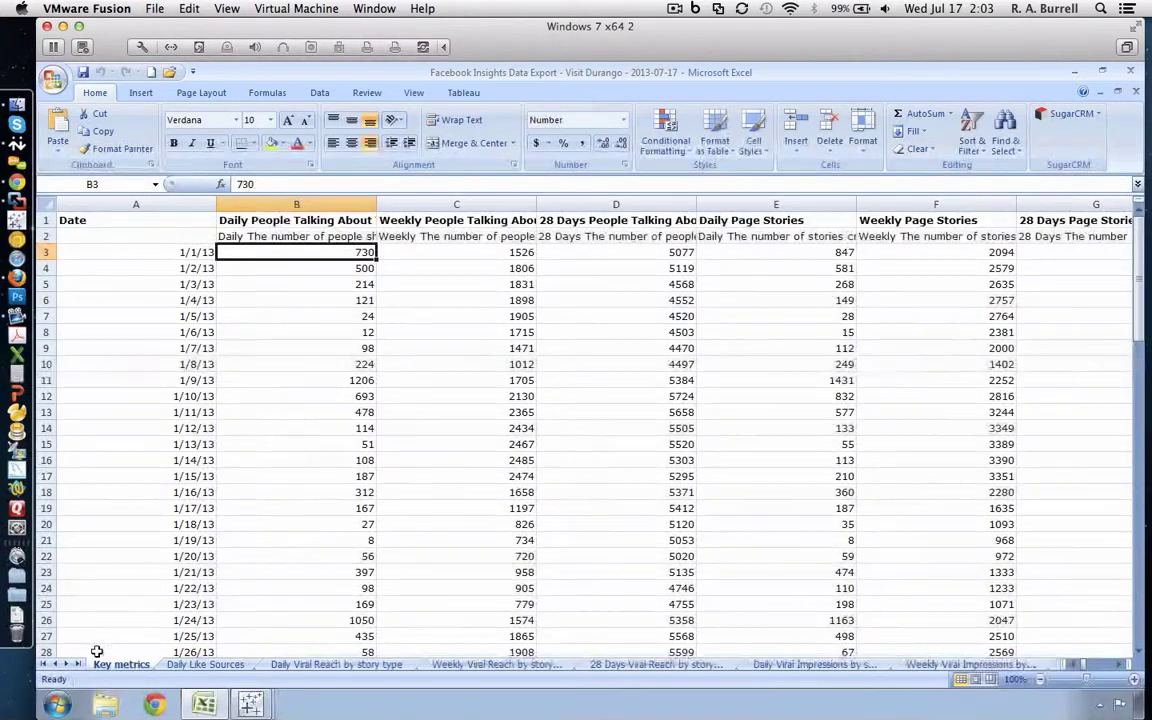
Open the Lifetime Likes by City worksheet.
{"action": "left_click", "coordinate": [66, 664]}
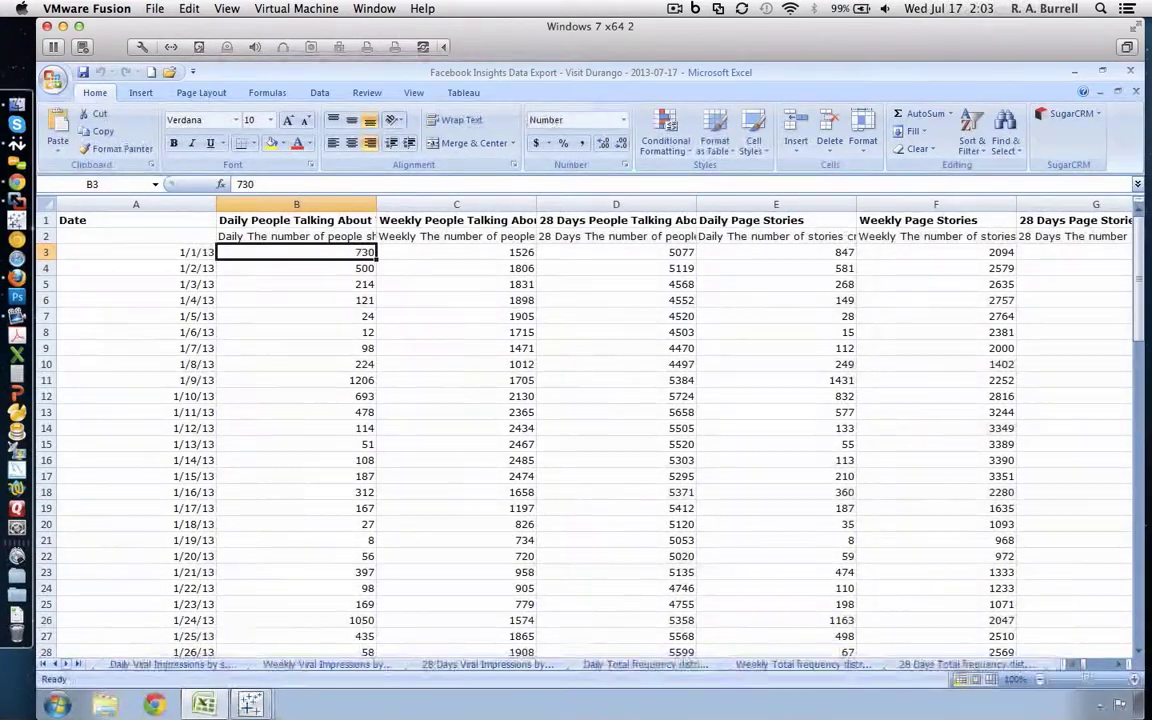
{"action": "left_click", "coordinate": [66, 664]}
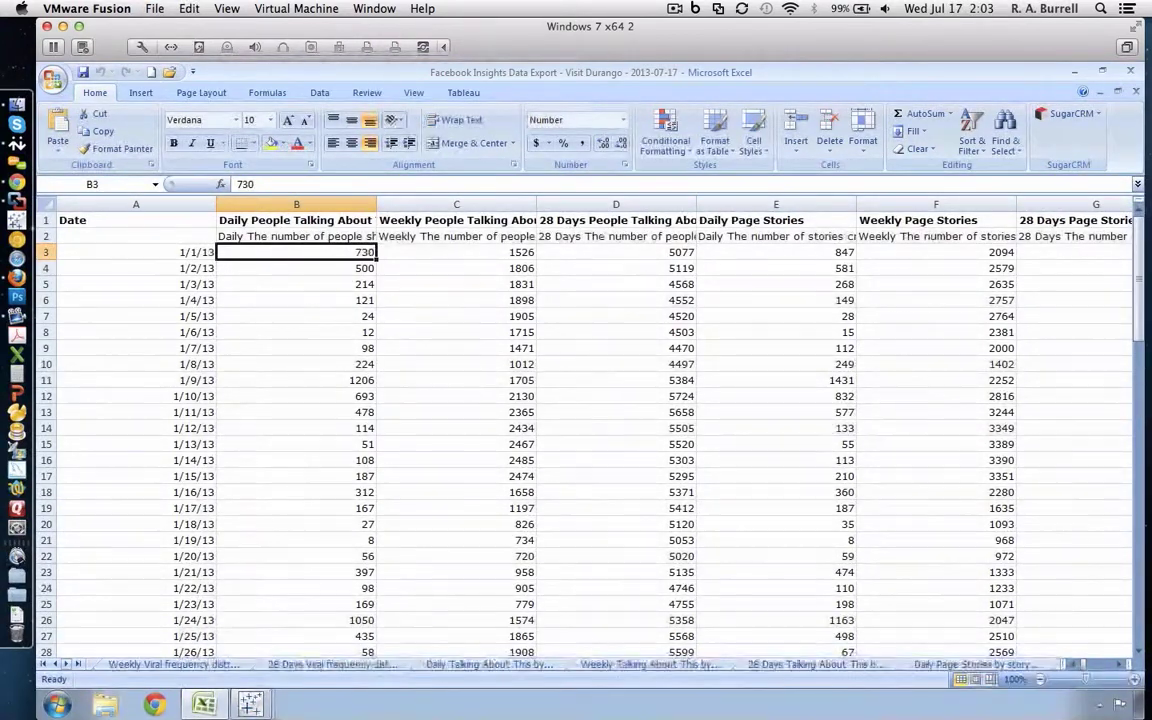
{"action": "left_click", "coordinate": [66, 664]}
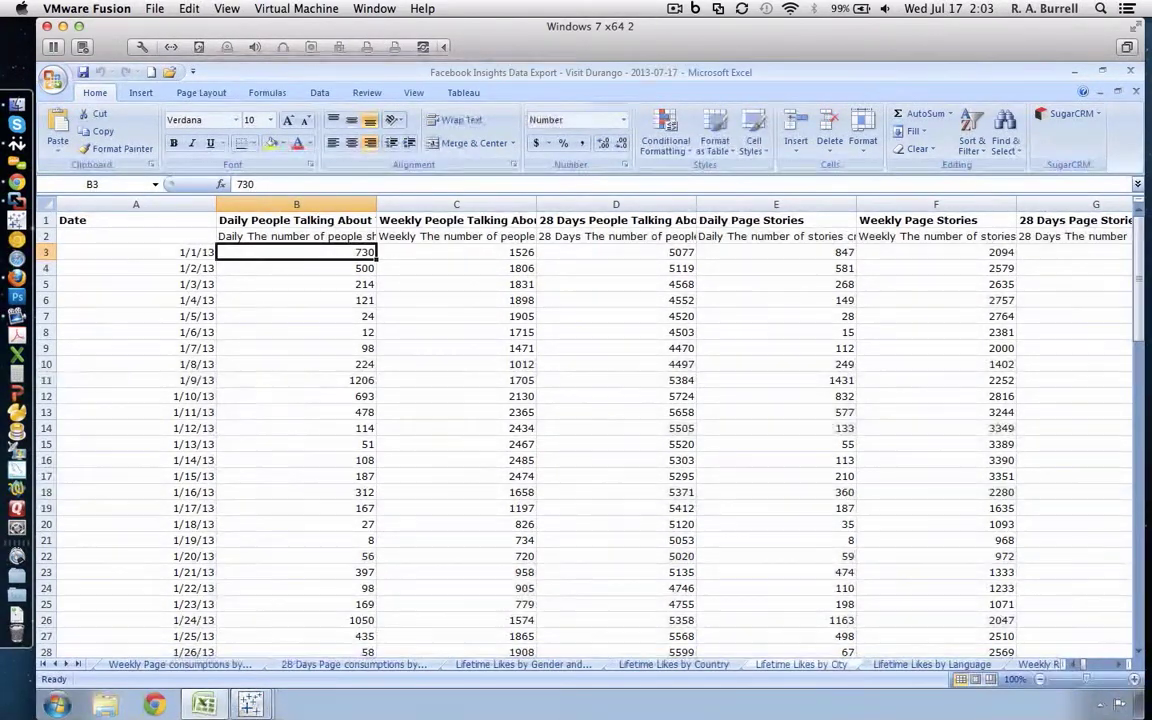
{"action": "left_click", "coordinate": [801, 664]}
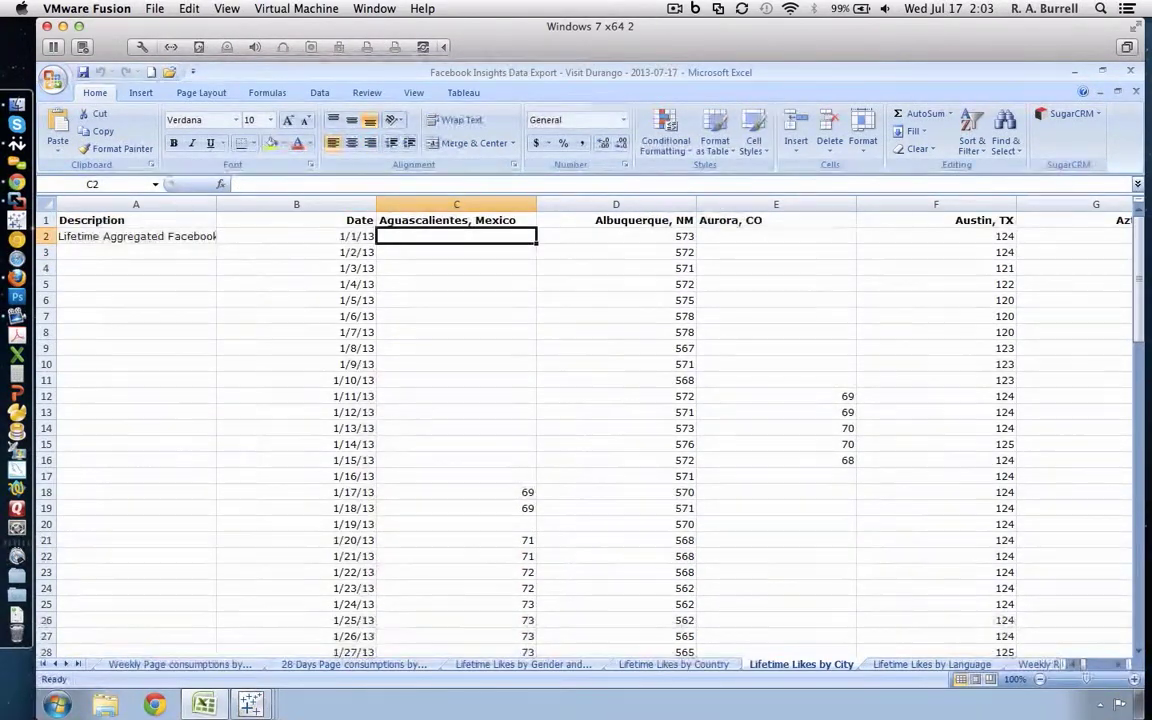
{"action": "left_click", "coordinate": [675, 8]}
{"action": "left_click", "coordinate": [711, 43]}
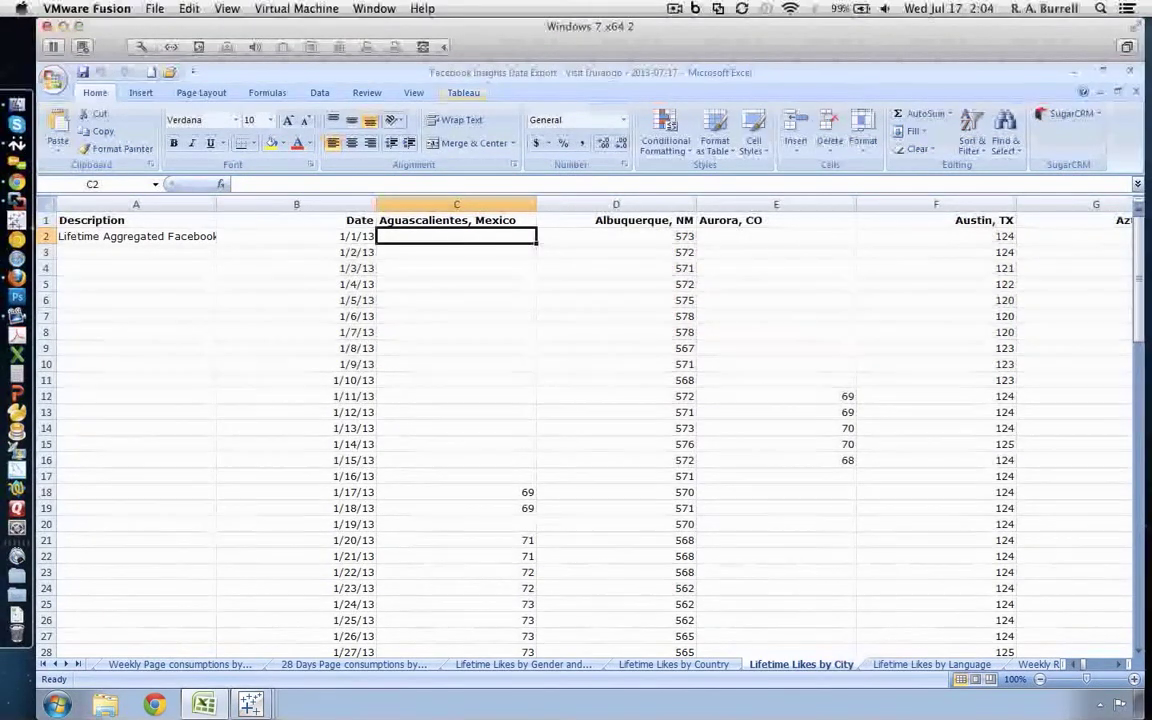
Reshape the city likes data with the Tableau add-in, using C2 as the first data value and no measure names row.
{"action": "key", "text": "alt+y"}
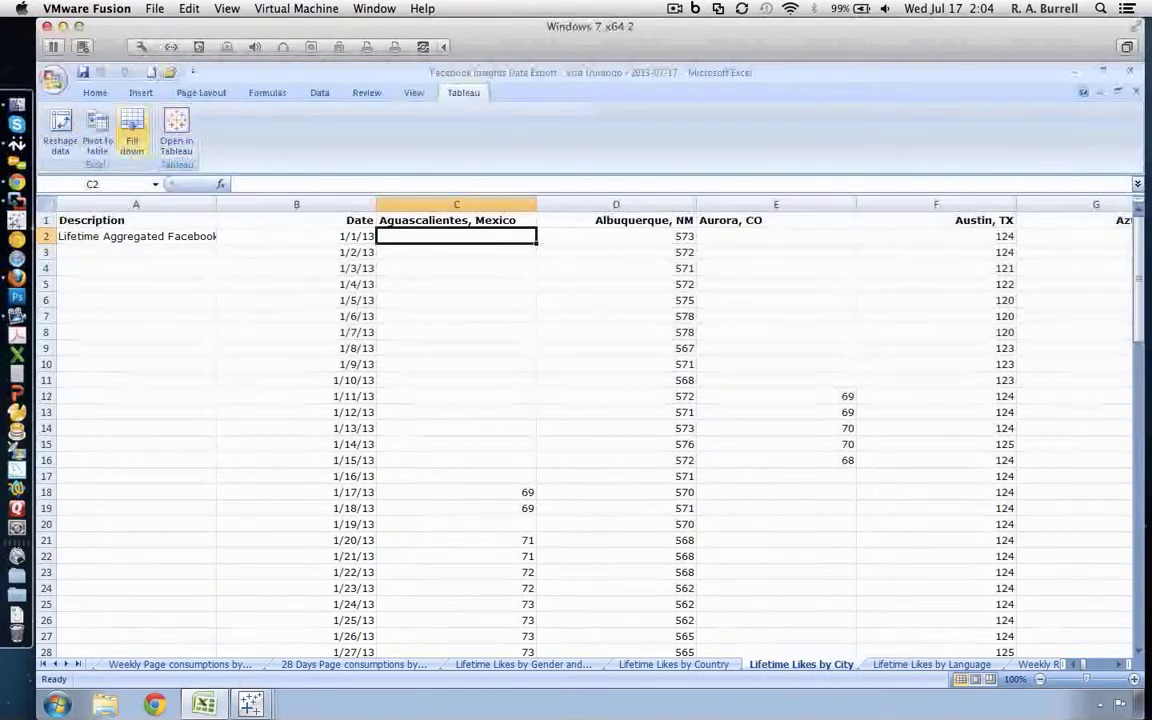
{"action": "left_click", "coordinate": [60, 130]}
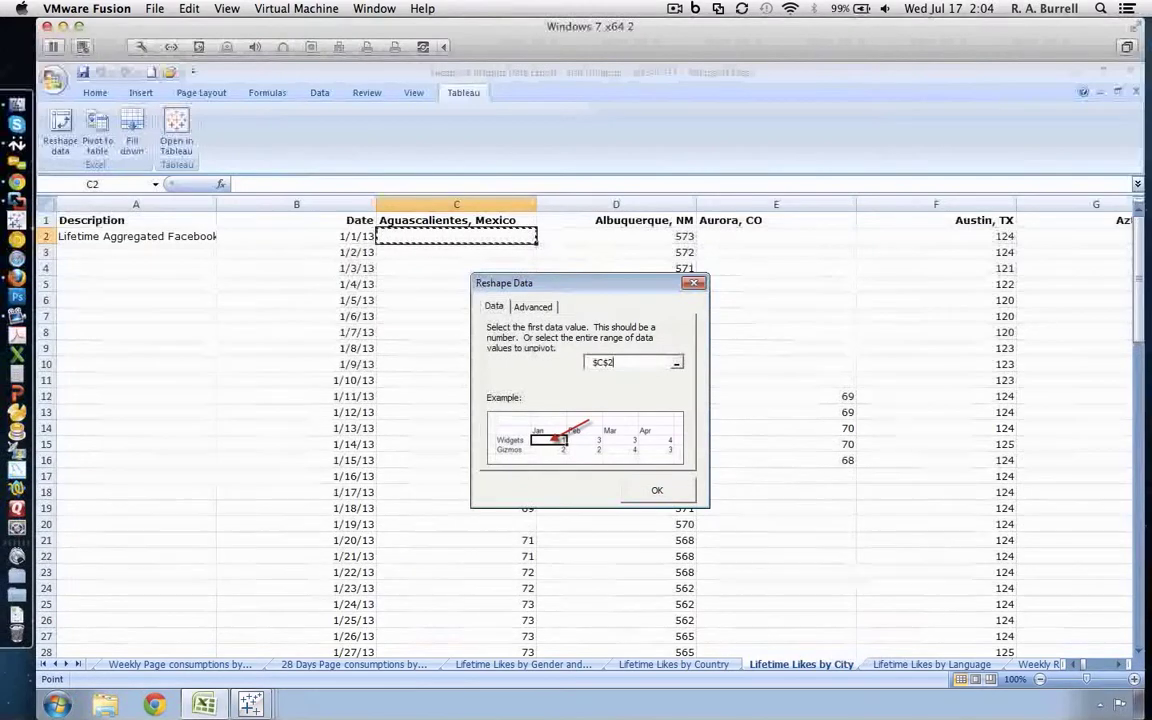
{"action": "left_click", "coordinate": [533, 307]}
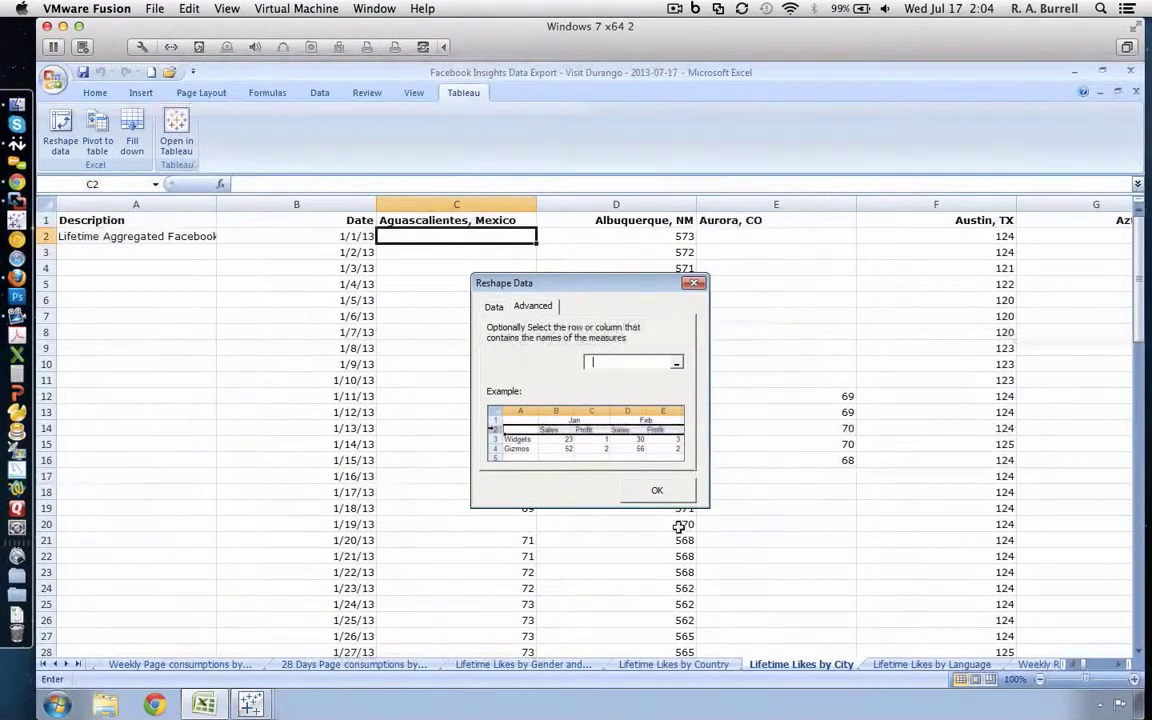
{"action": "left_click", "coordinate": [657, 490]}
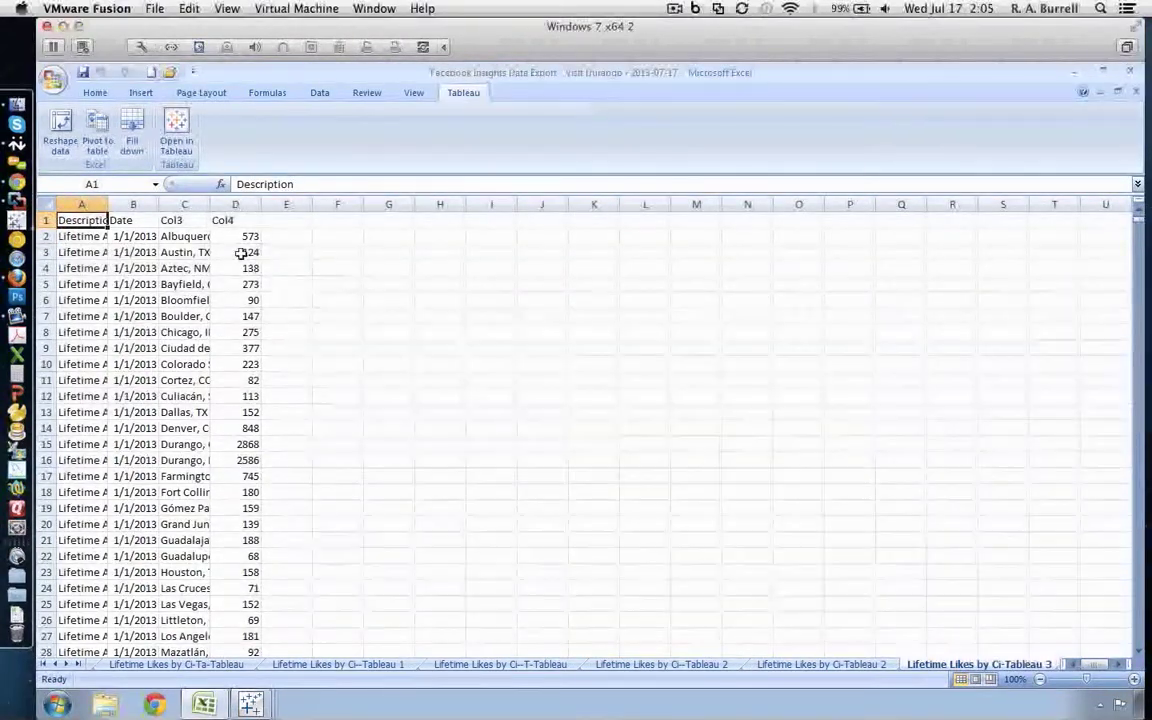
Widen columns A, B and C of the reshaped sheet so their contents are easier to read.
{"action": "double_click", "coordinate": [210, 205]}
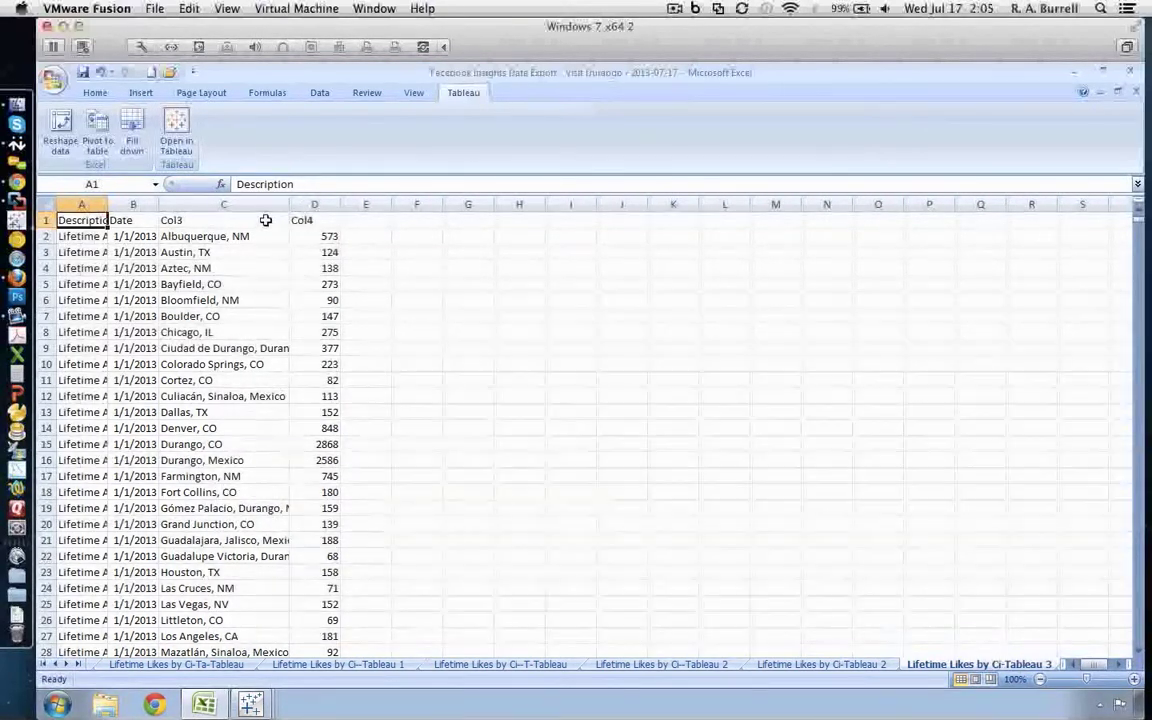
{"action": "left_click_drag", "start_coordinate": [158, 205], "coordinate": [227, 205]}
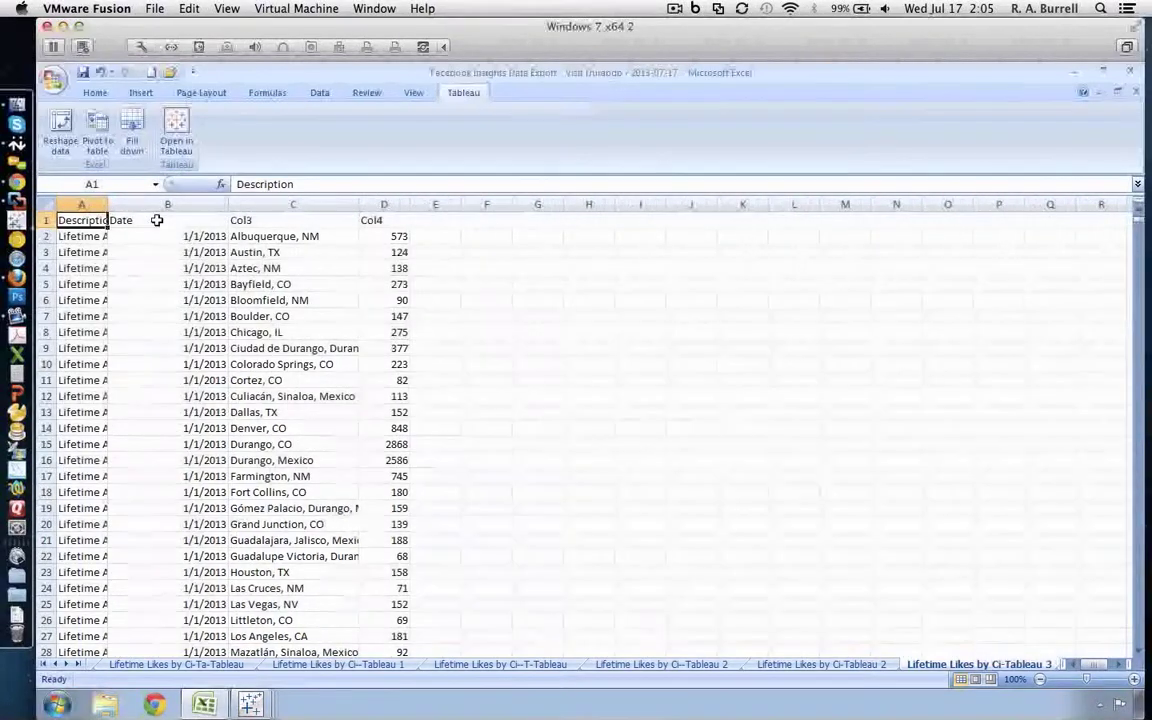
{"action": "left_click_drag", "start_coordinate": [107, 205], "coordinate": [205, 205]}
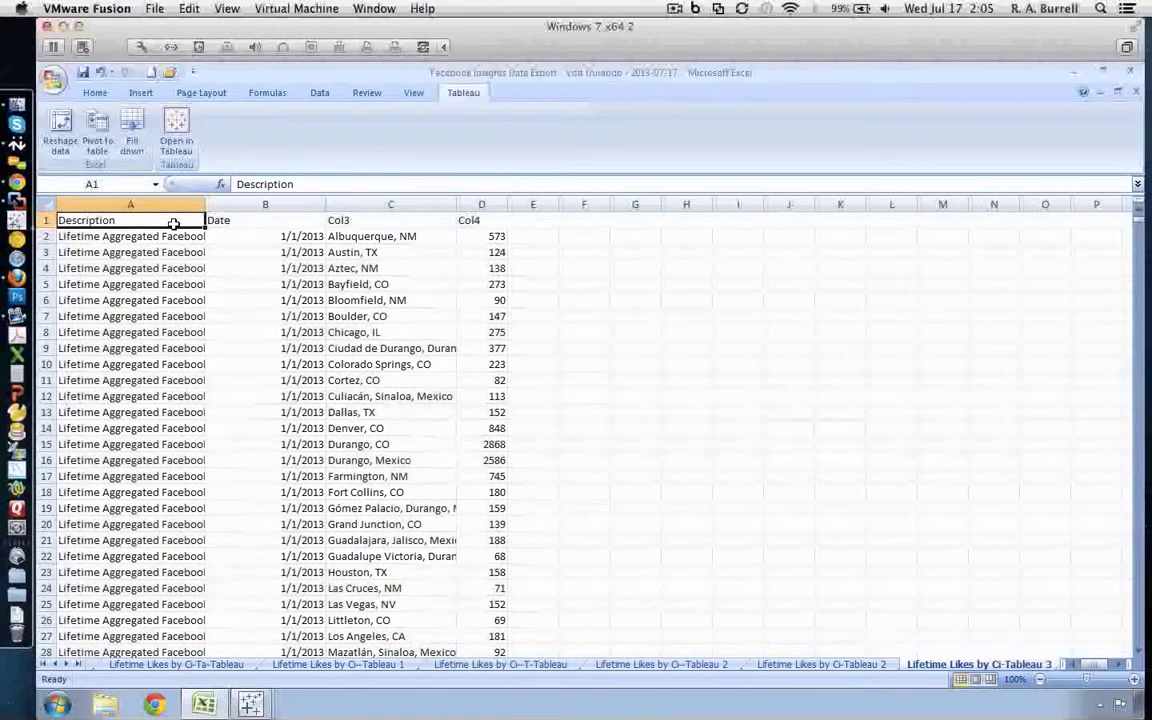
Rename the headers in A1, C1 and D1 to Type, City and Quantity.
{"action": "type", "text": "Type"}
{"action": "key", "text": "Tab"}
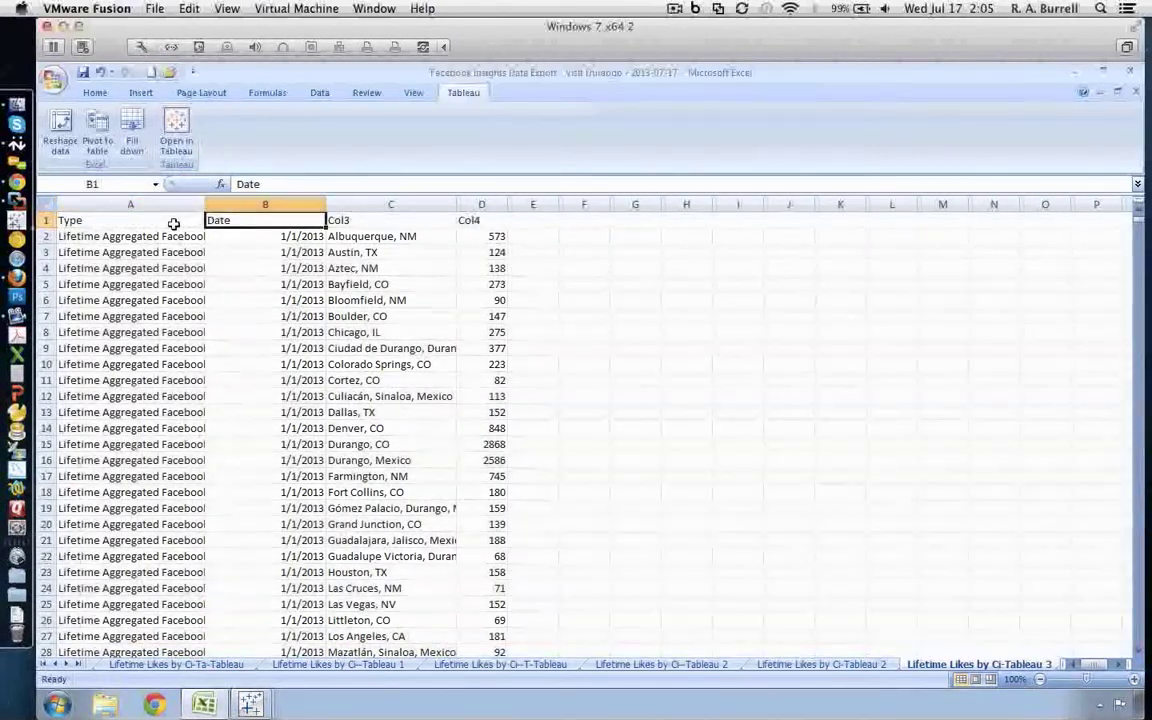
{"action": "key", "text": "Tab"}
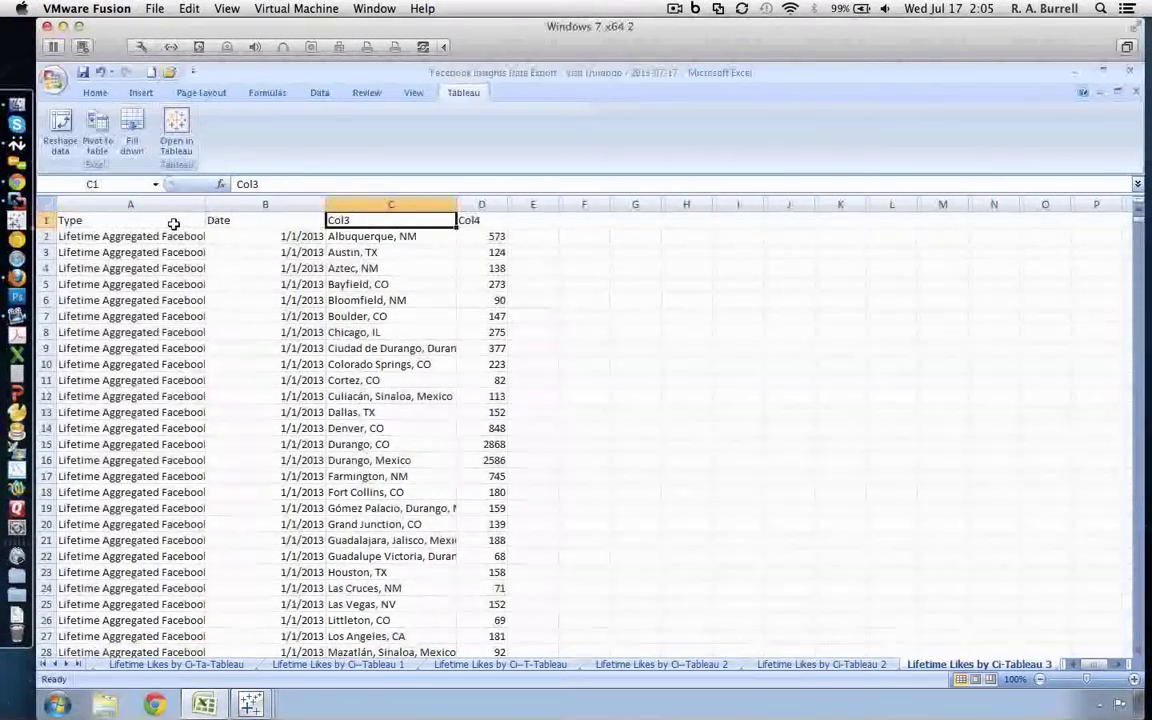
{"action": "type", "text": "City"}
{"action": "key", "text": "Tab"}
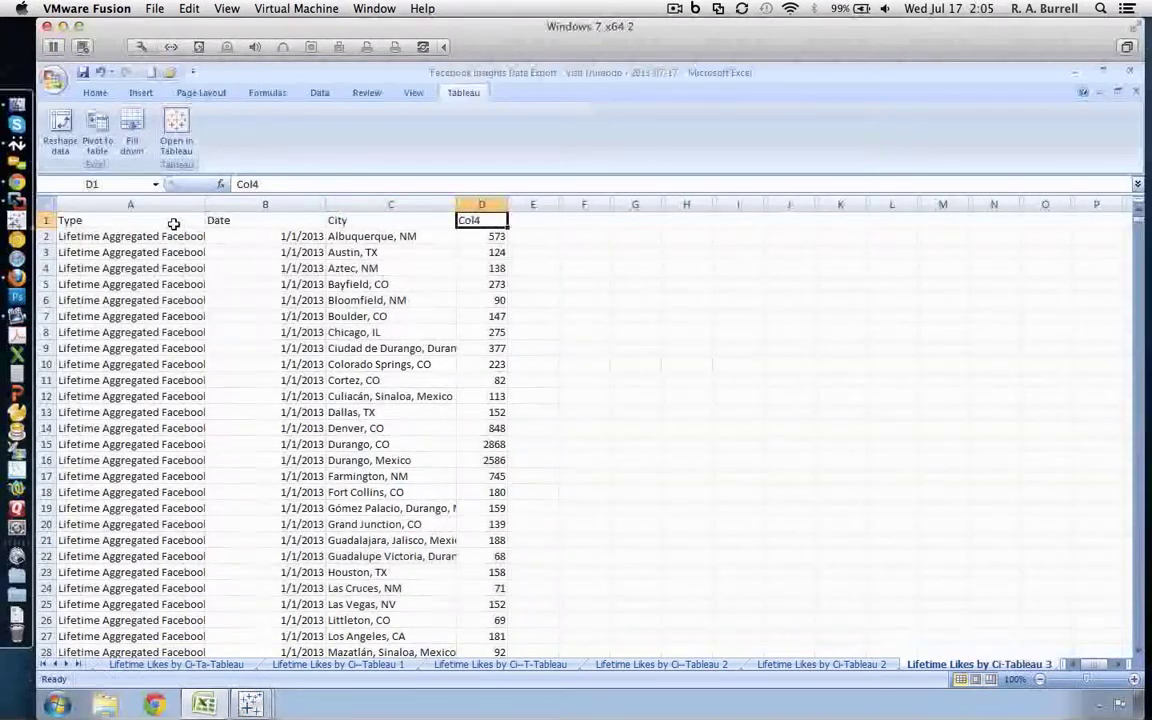
{"action": "type", "text": "Quantity"}
{"action": "key", "text": "Return"}
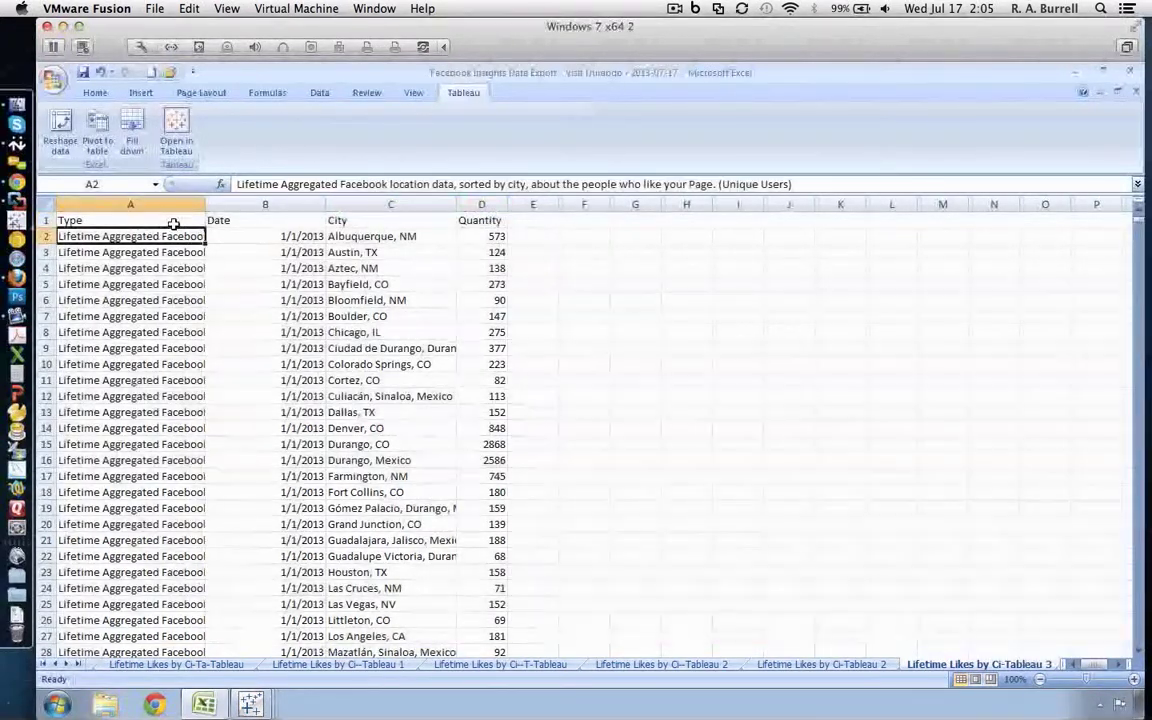
Insert a blank column between the City and Quantity columns.
{"action": "left_click", "coordinate": [173, 224]}
{"action": "key", "text": "Tab"}
{"action": "key", "text": "Tab"}
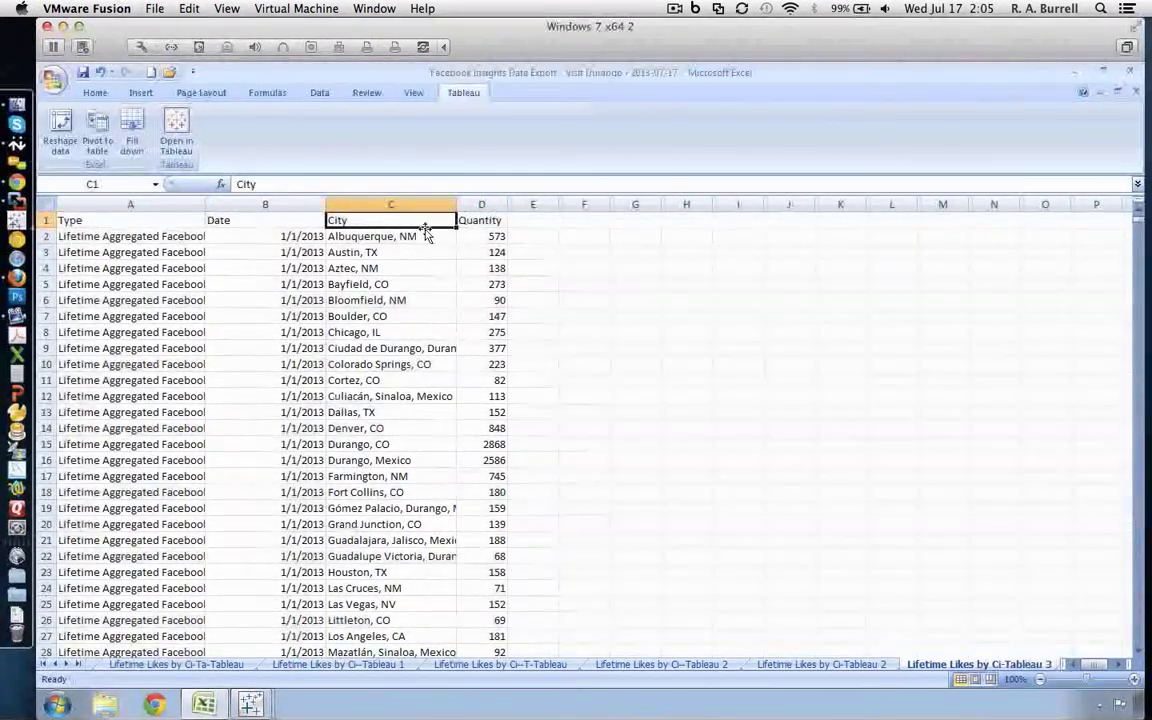
{"action": "right_click", "coordinate": [466, 204]}
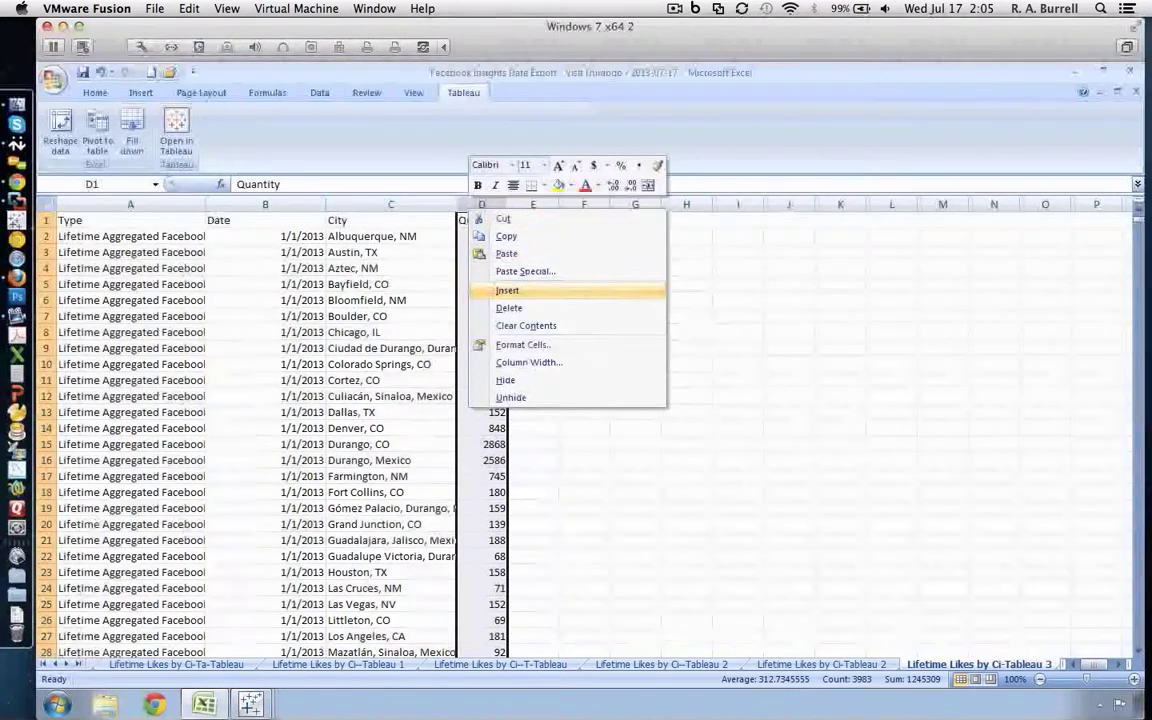
{"action": "left_click", "coordinate": [507, 290]}
Try splitting the City column with Text to Columns as delimited text with the comma delimiter added, and undo the split.
{"action": "left_click", "coordinate": [391, 204]}
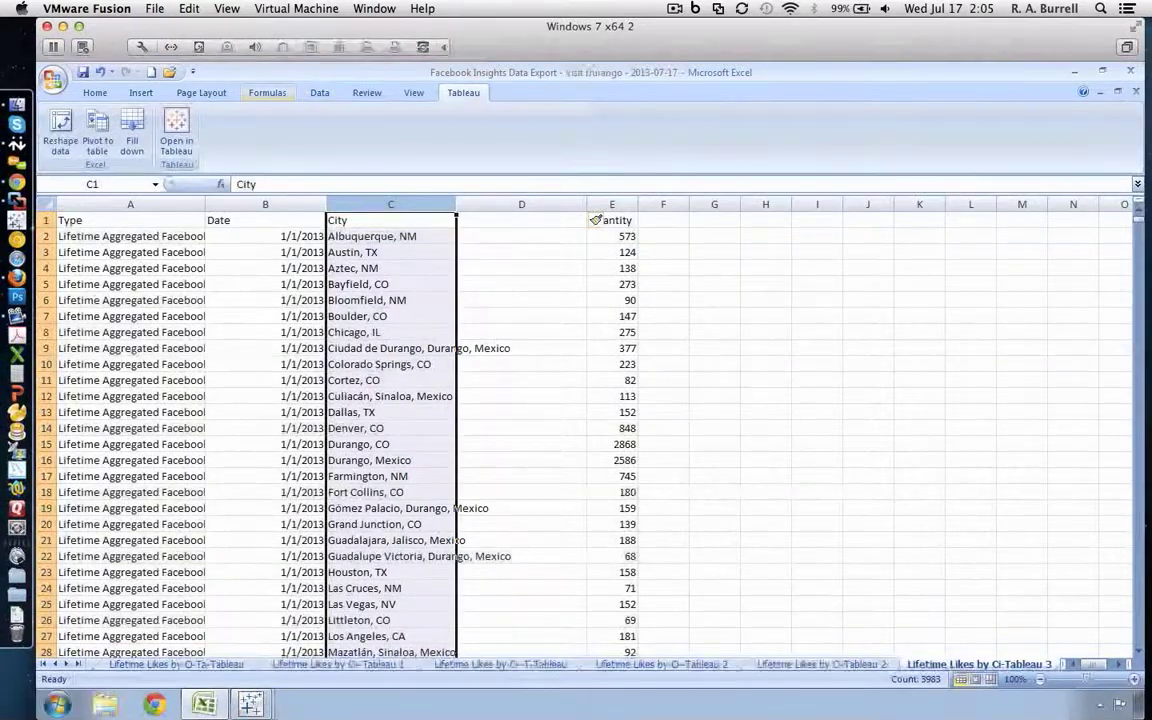
{"action": "left_click", "coordinate": [95, 92]}
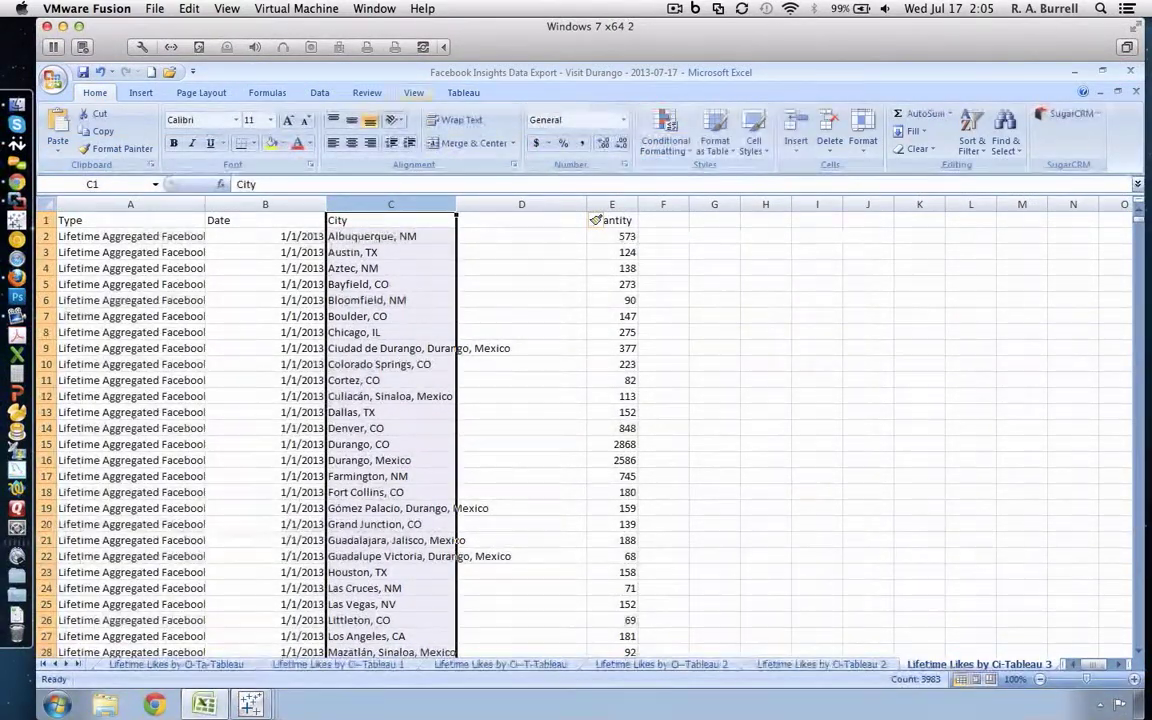
{"action": "left_click", "coordinate": [320, 92]}
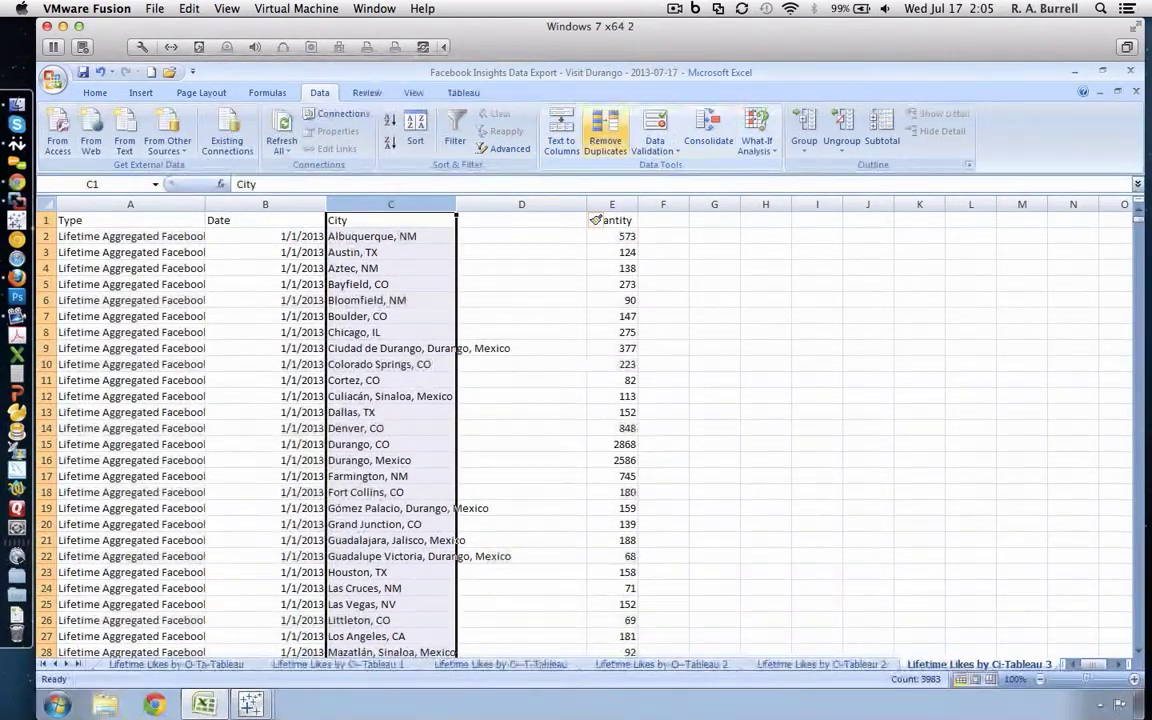
{"action": "left_click", "coordinate": [561, 135]}
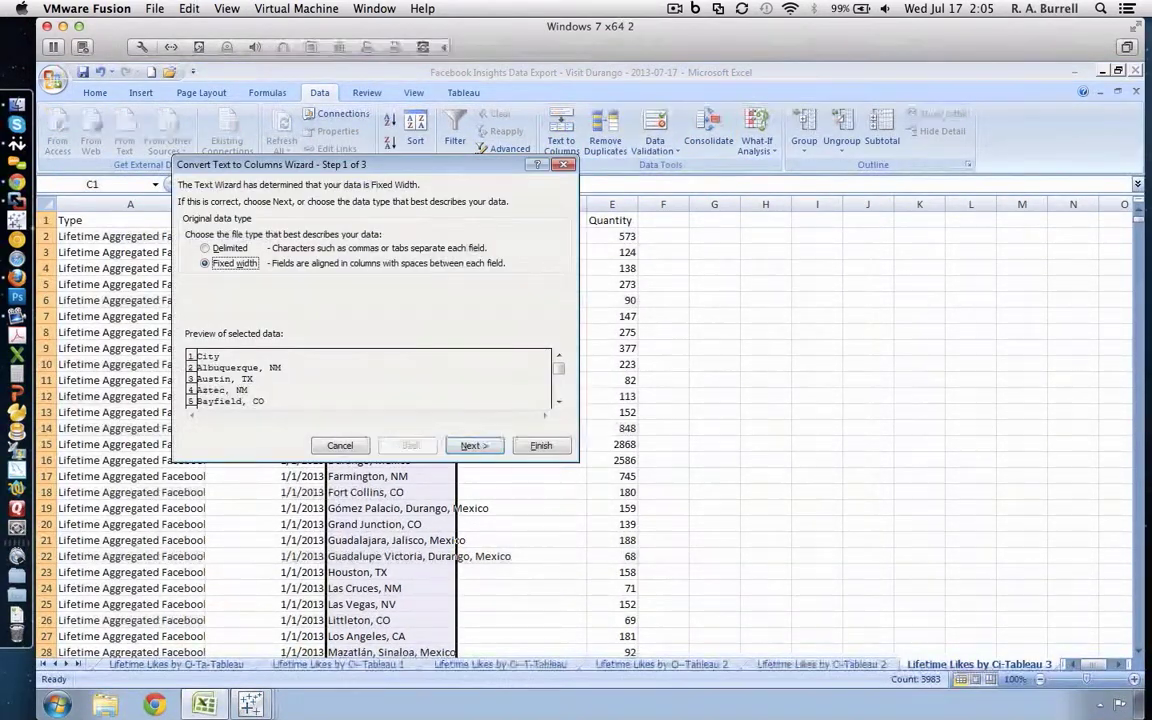
{"action": "left_click", "coordinate": [206, 248]}
{"action": "left_click", "coordinate": [474, 446]}
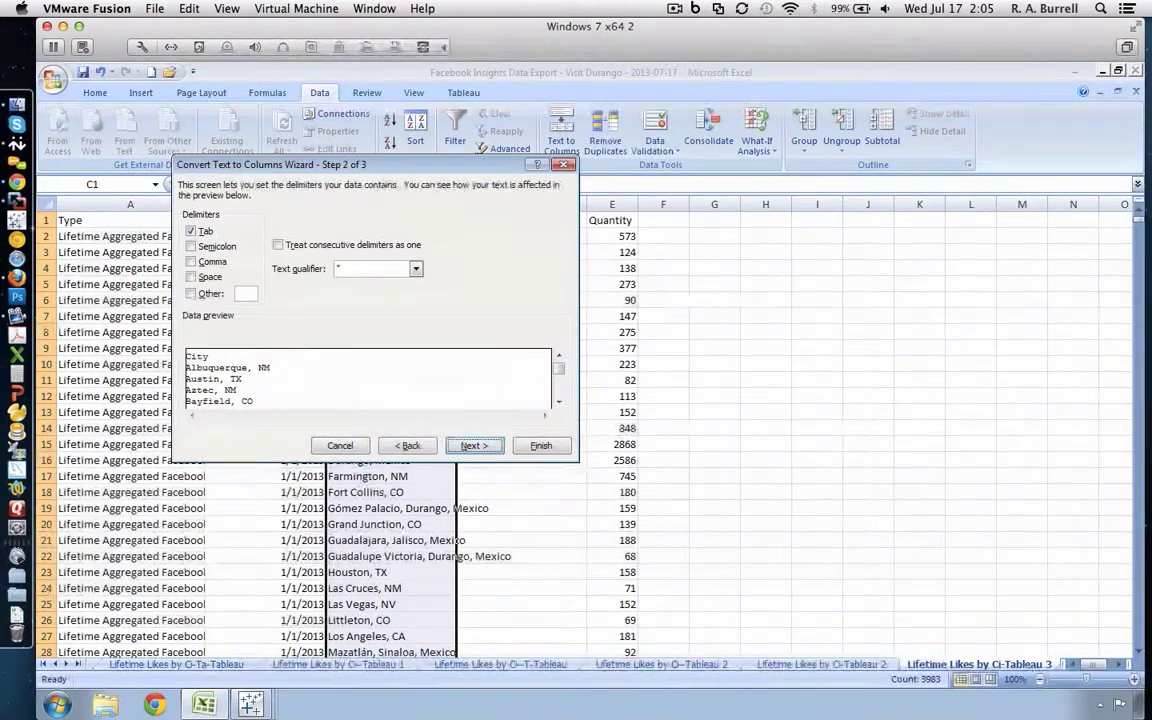
{"action": "left_click", "coordinate": [191, 261]}
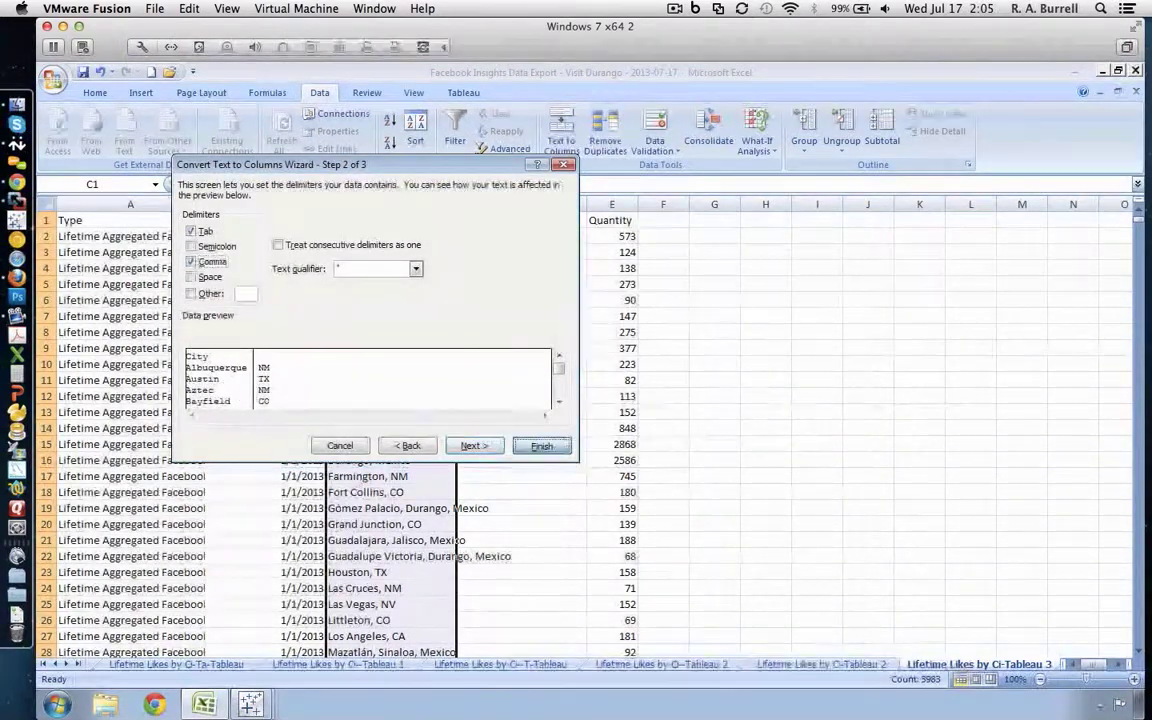
{"action": "left_click", "coordinate": [540, 445]}
{"action": "left_click", "coordinate": [541, 417]}
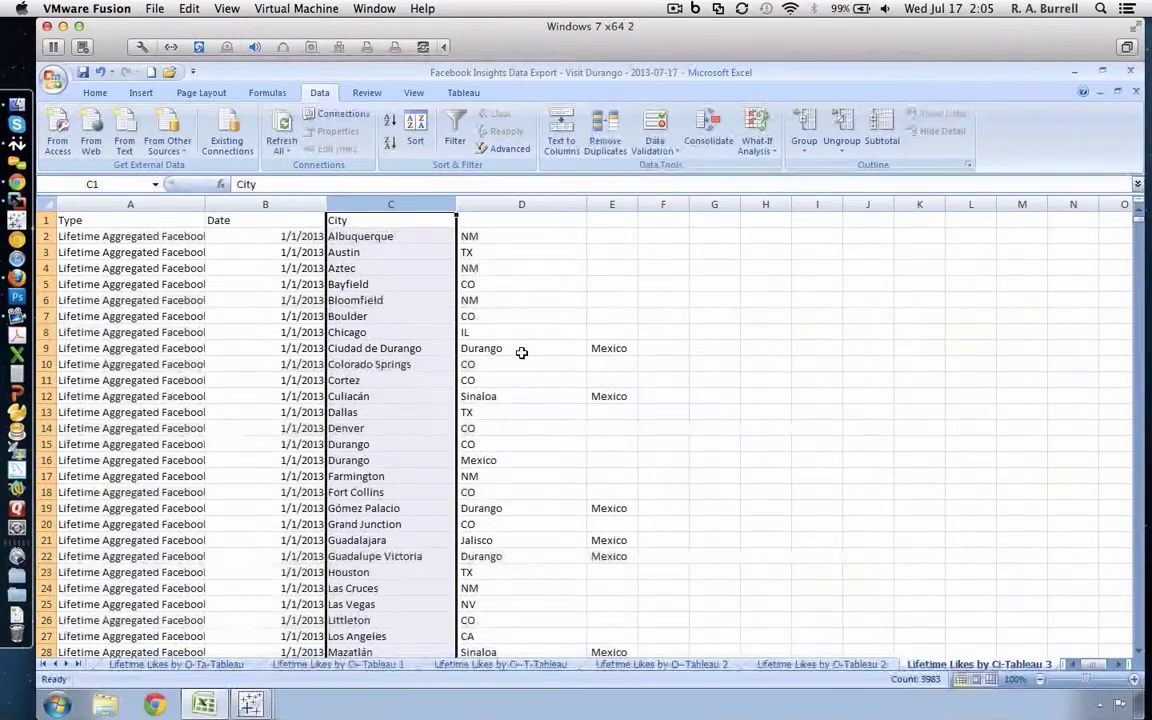
{"action": "key", "text": "ctrl+z"}
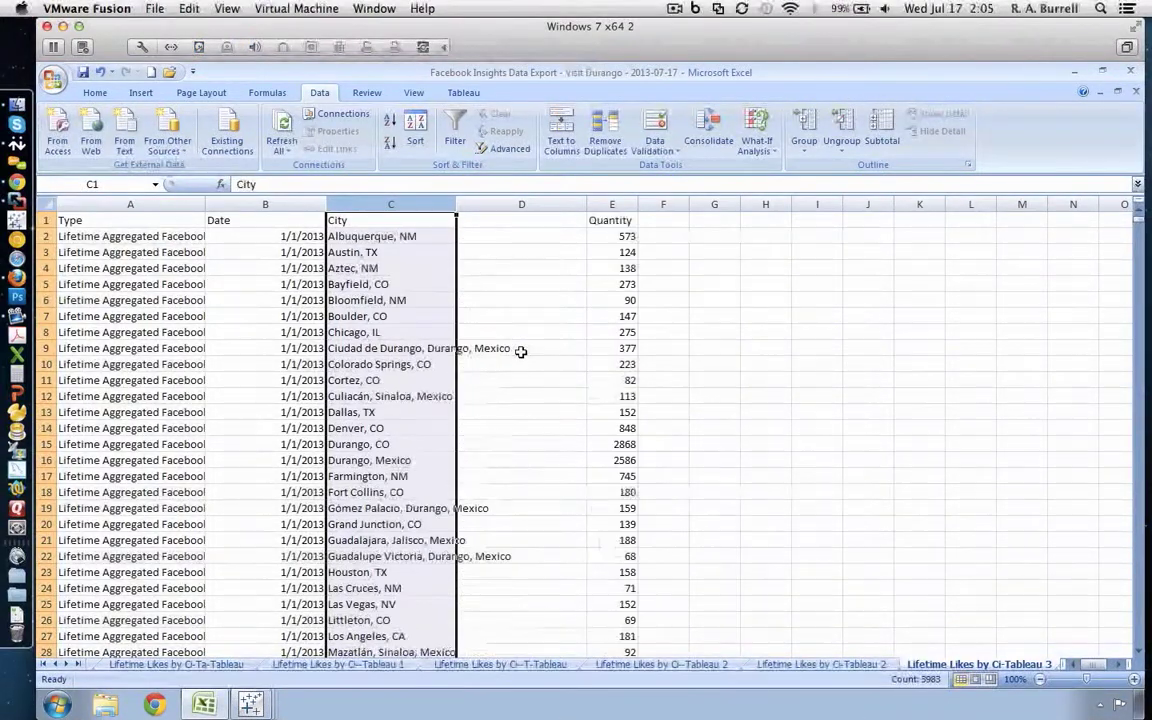
Move the Quantity column in front of the City column.
{"action": "right_click", "coordinate": [606, 206]}
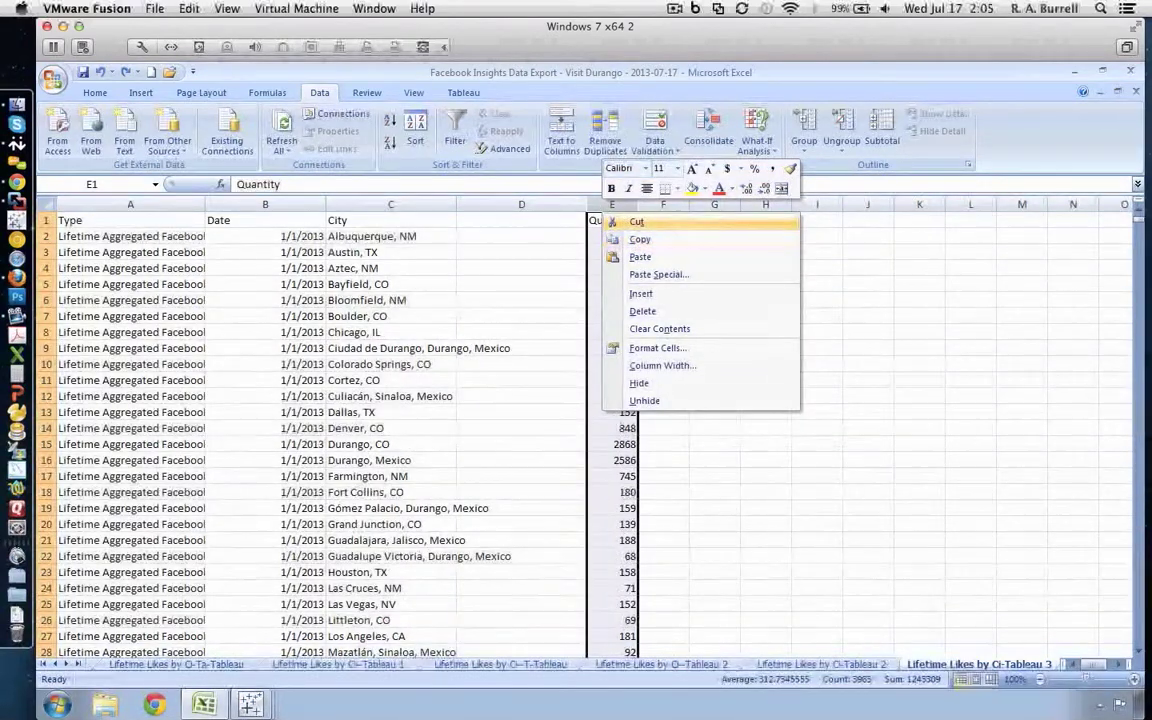
{"action": "left_click", "coordinate": [636, 222]}
{"action": "right_click", "coordinate": [338, 204]}
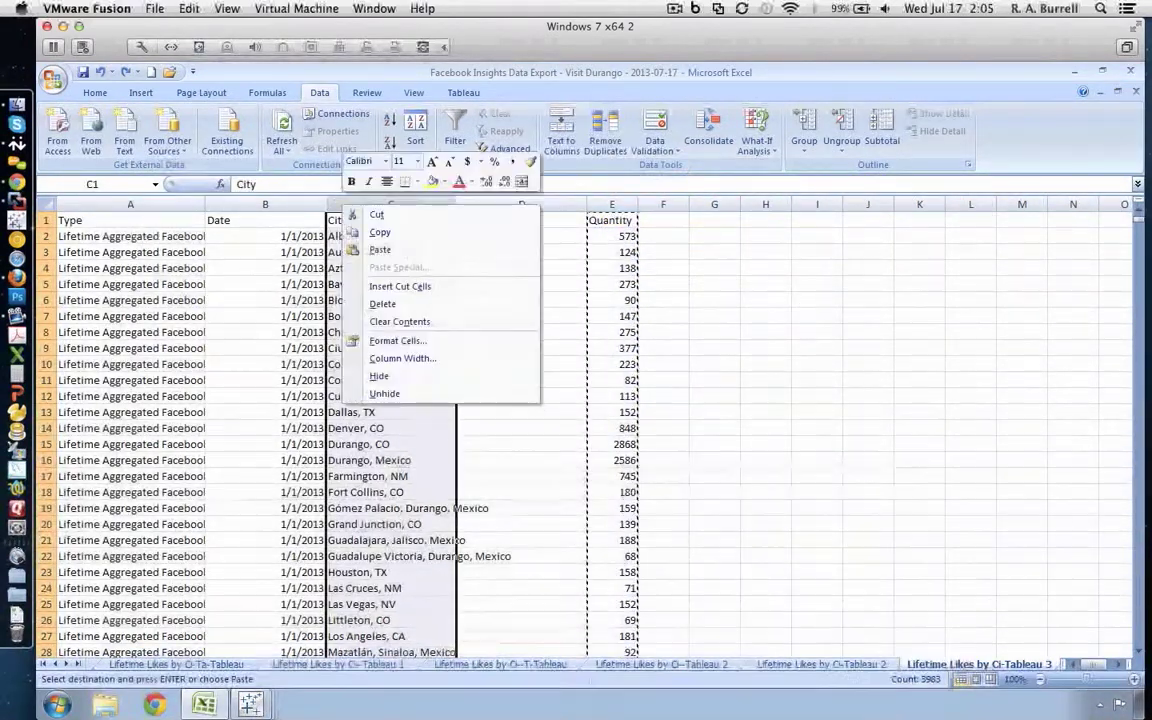
{"action": "left_click", "coordinate": [410, 286]}
Split the City column with Text to Columns as delimited text, using only the comma as delimiter.
{"action": "left_click", "coordinate": [423, 204]}
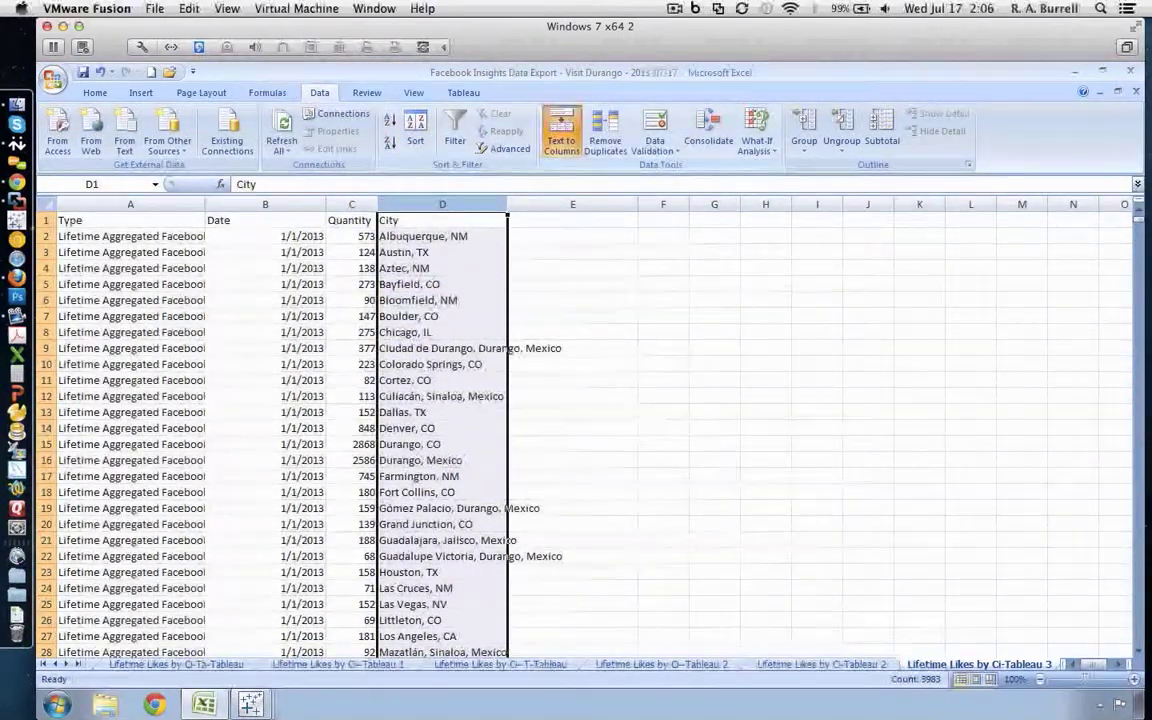
{"action": "left_click", "coordinate": [561, 140]}
{"action": "left_click", "coordinate": [205, 247]}
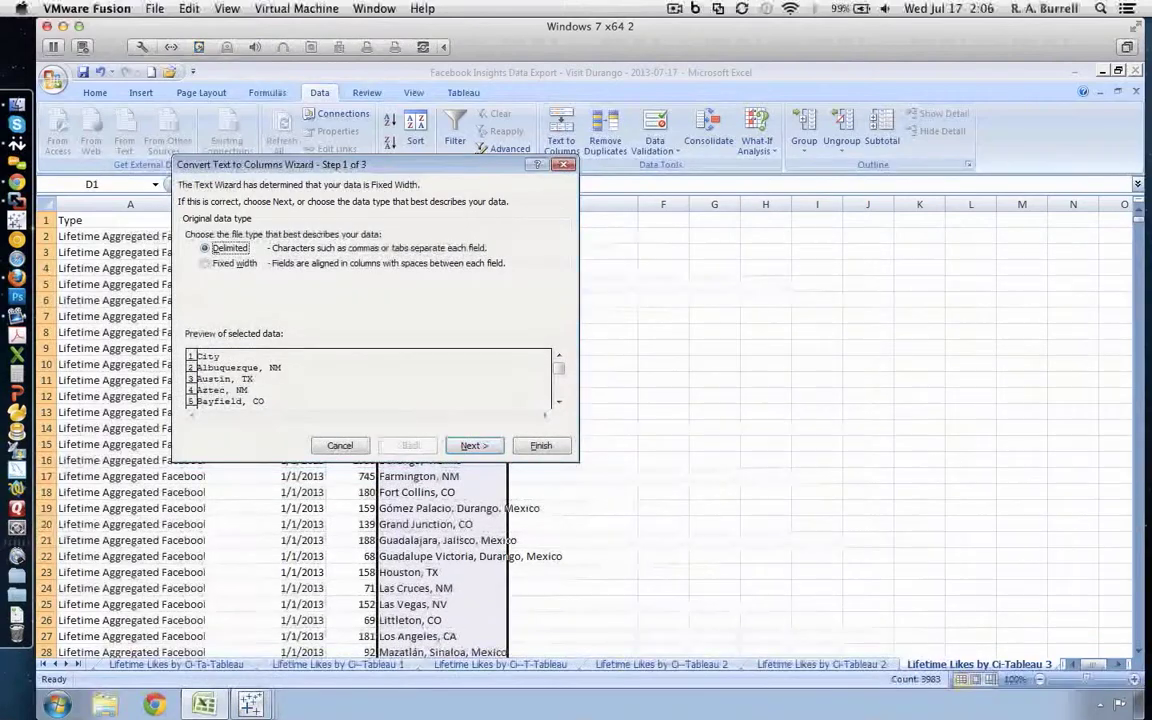
{"action": "left_click", "coordinate": [475, 446]}
{"action": "left_click", "coordinate": [191, 231]}
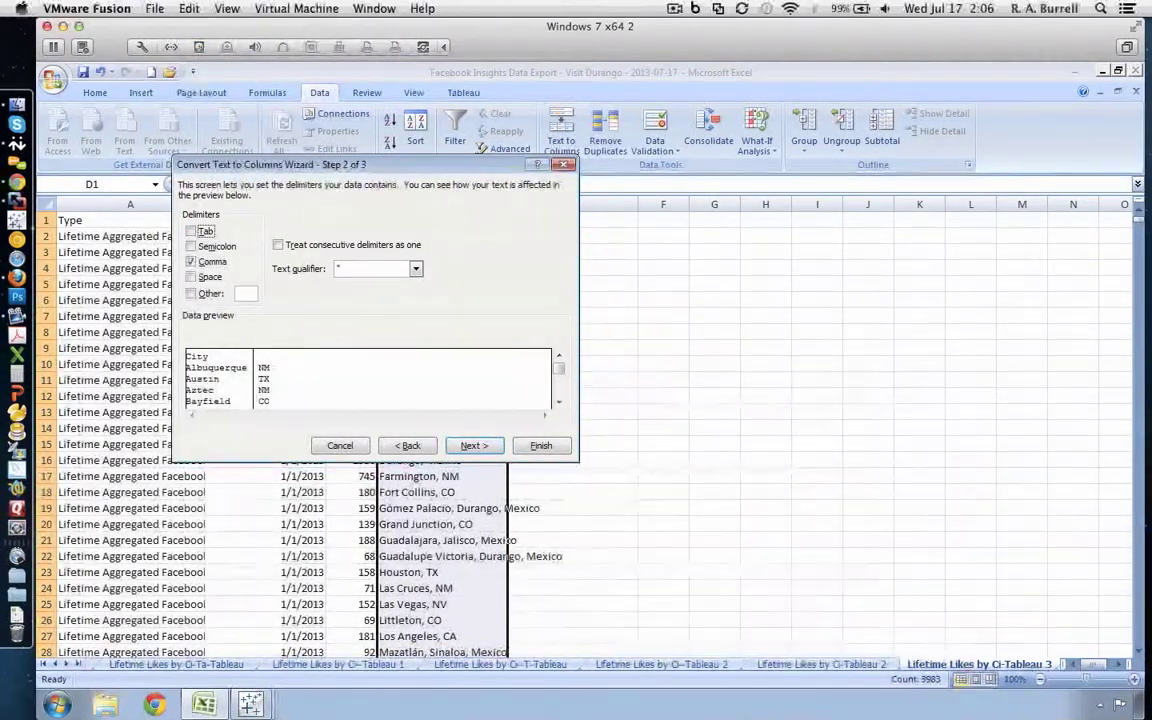
{"action": "left_click_drag", "start_coordinate": [330, 164], "coordinate": [652, 184]}
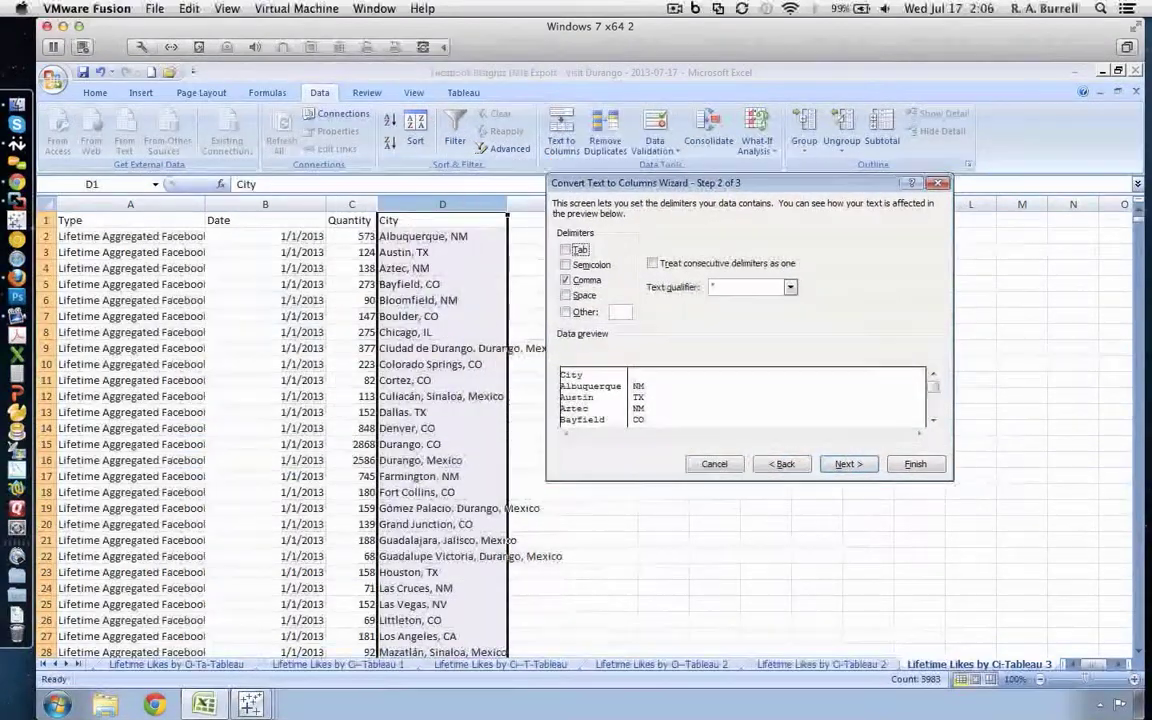
{"action": "left_click", "coordinate": [862, 464]}
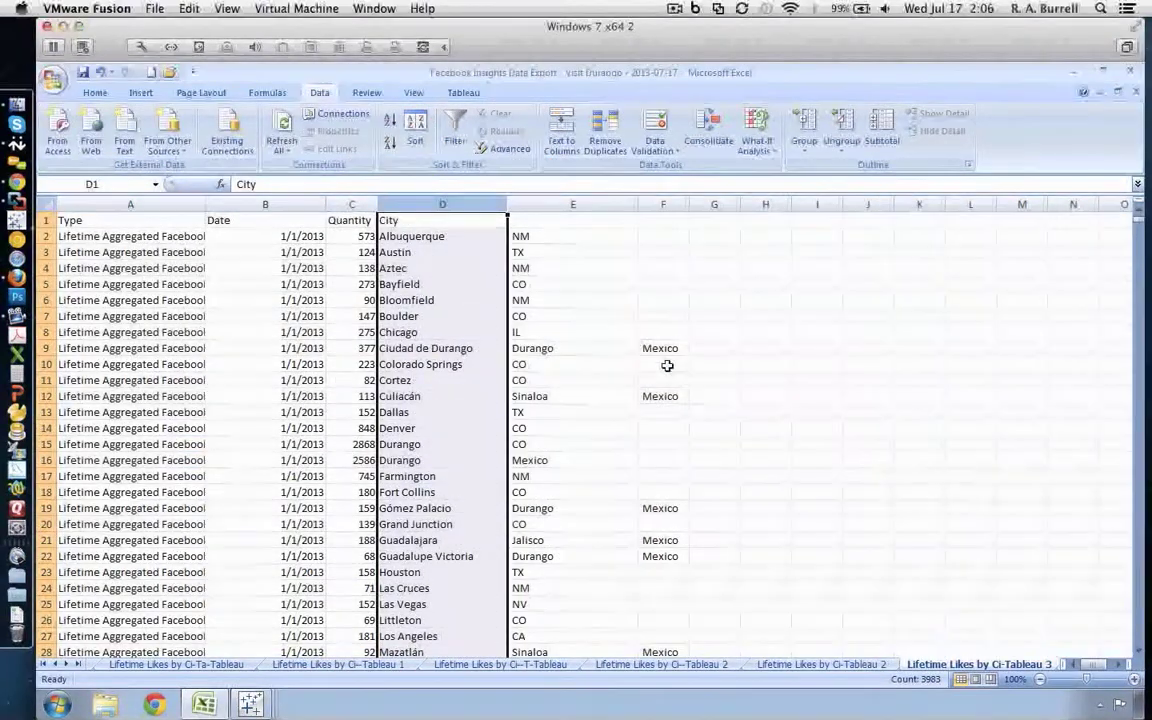
Add the column headers State in E1 and Country in F1, and check the State column down to its last row.
{"action": "left_click", "coordinate": [604, 353]}
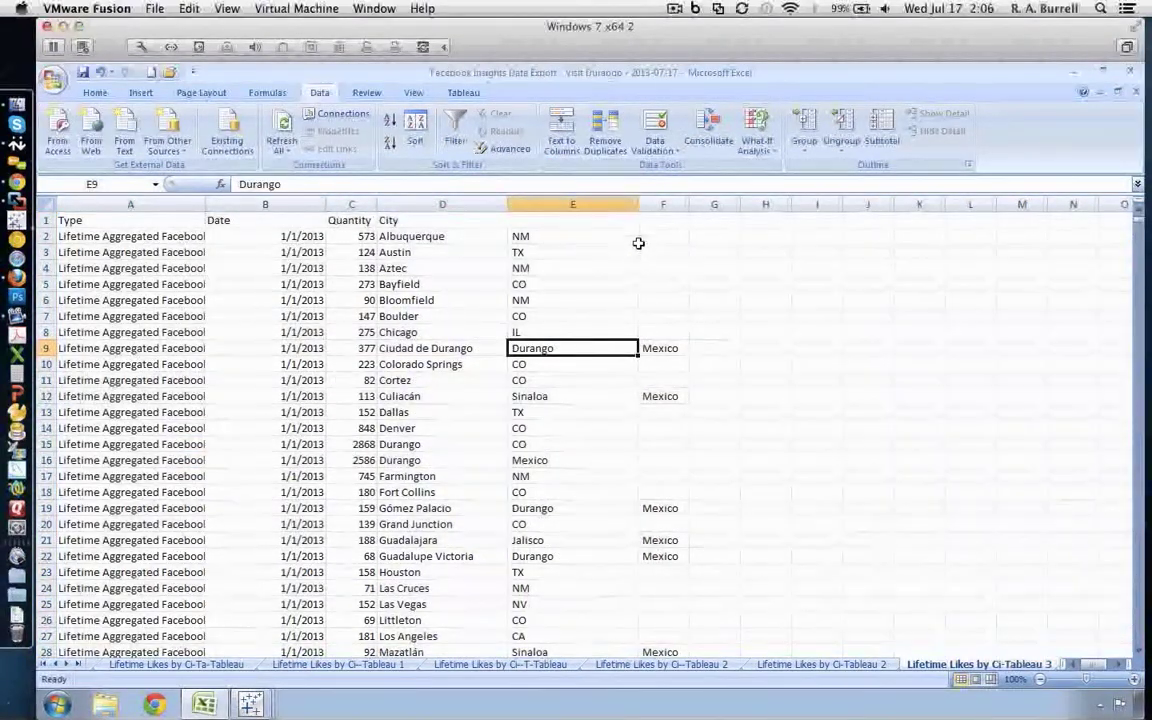
{"action": "left_click", "coordinate": [661, 220]}
{"action": "type", "text": "Country"}
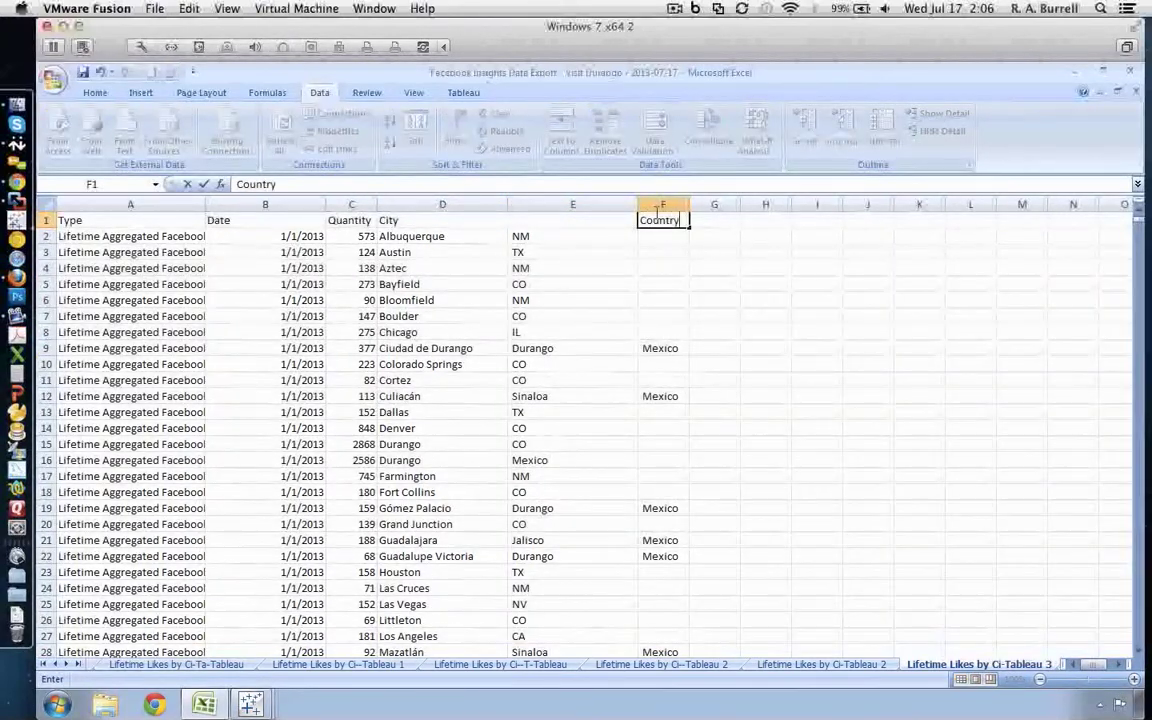
{"action": "key", "text": "Left"}
{"action": "type", "text": "State"}
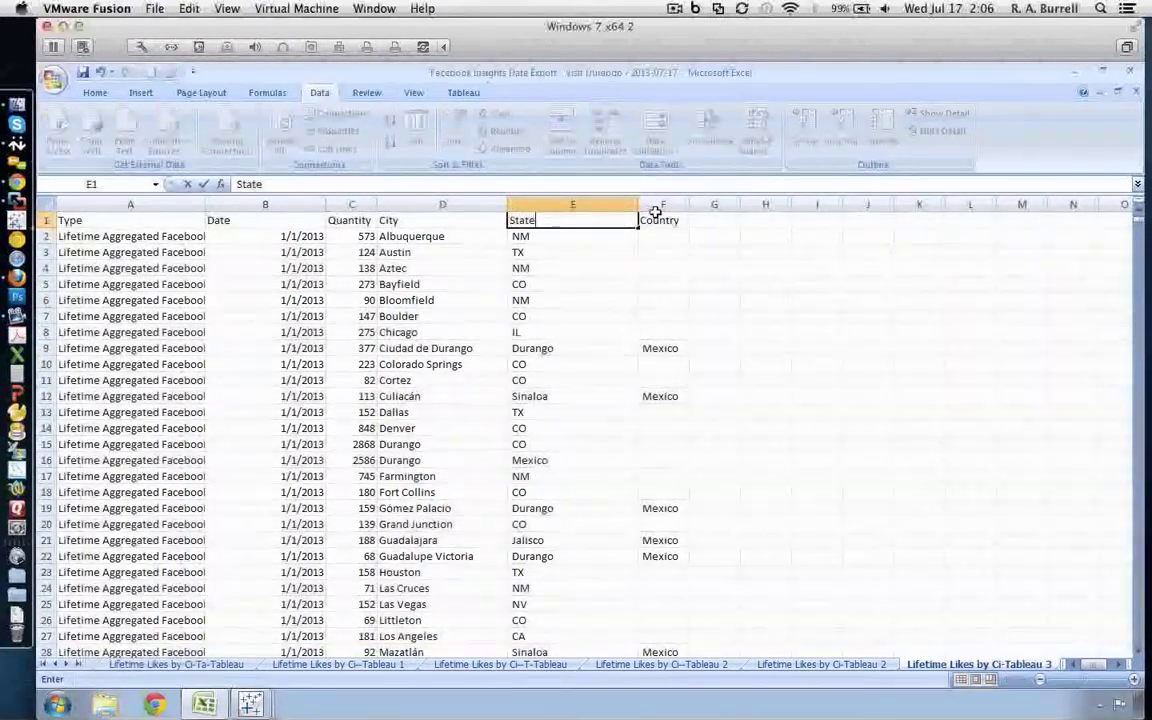
{"action": "key", "text": "Return"}
{"action": "key", "text": "Down"}
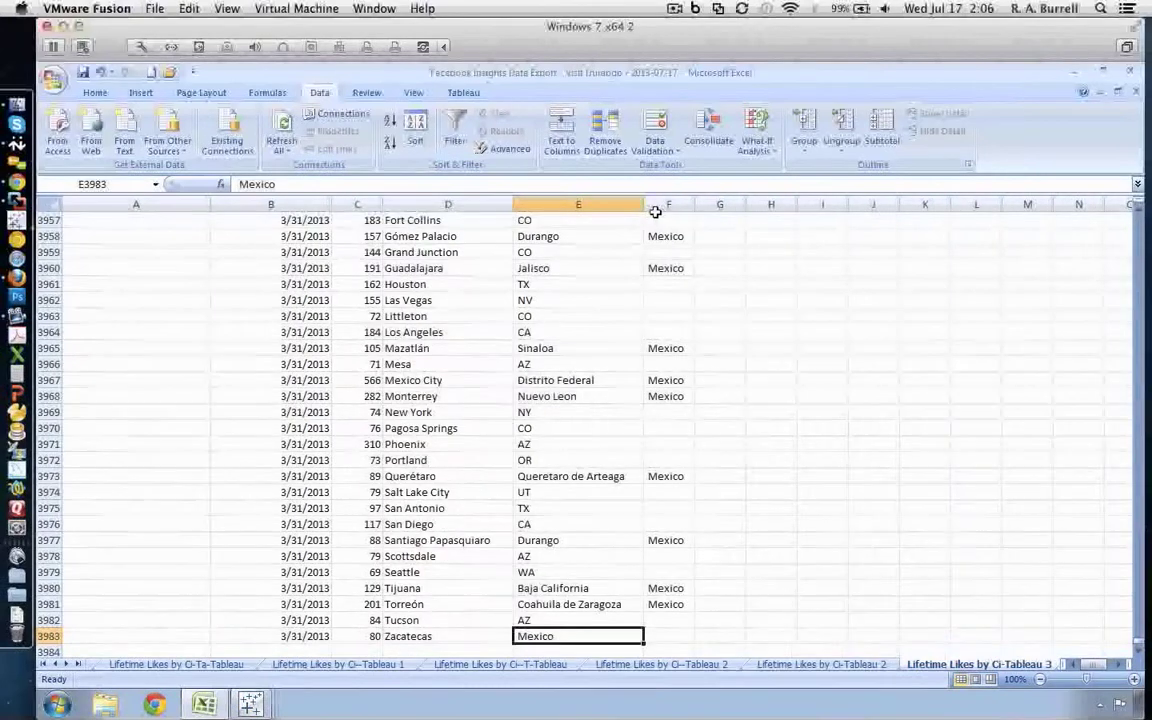
{"action": "key", "text": "Up"}
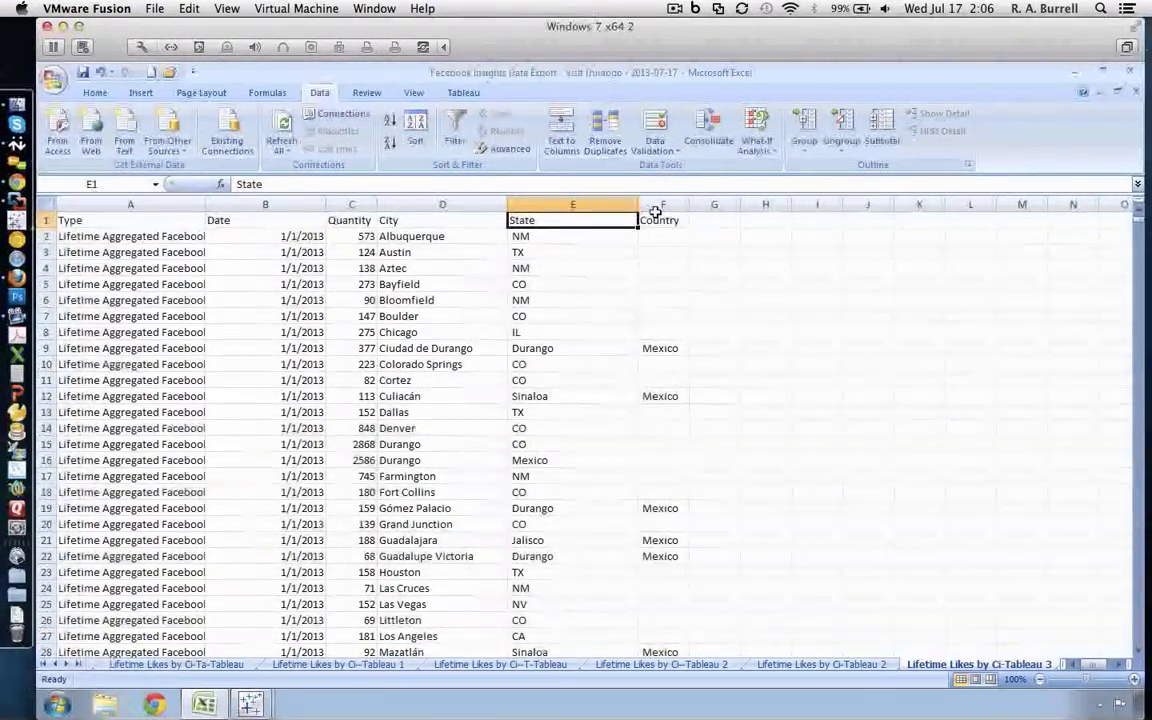
Select columns A through F, start saving a copy of the workbook and name the file Facebook.
{"action": "left_click_drag", "start_coordinate": [97, 204], "coordinate": [581, 199]}
{"action": "left_click_drag", "start_coordinate": [647, 203], "coordinate": [650, 203]}
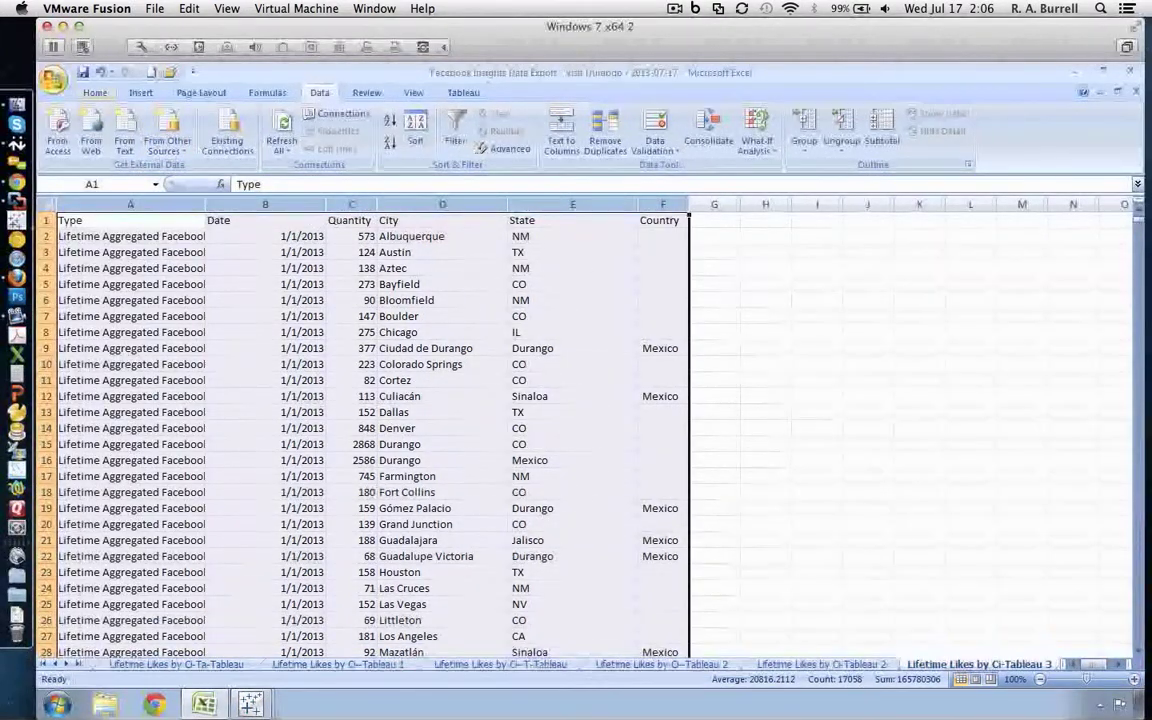
{"action": "left_click", "coordinate": [53, 78]}
{"action": "mouse_move", "coordinate": [91, 255]}
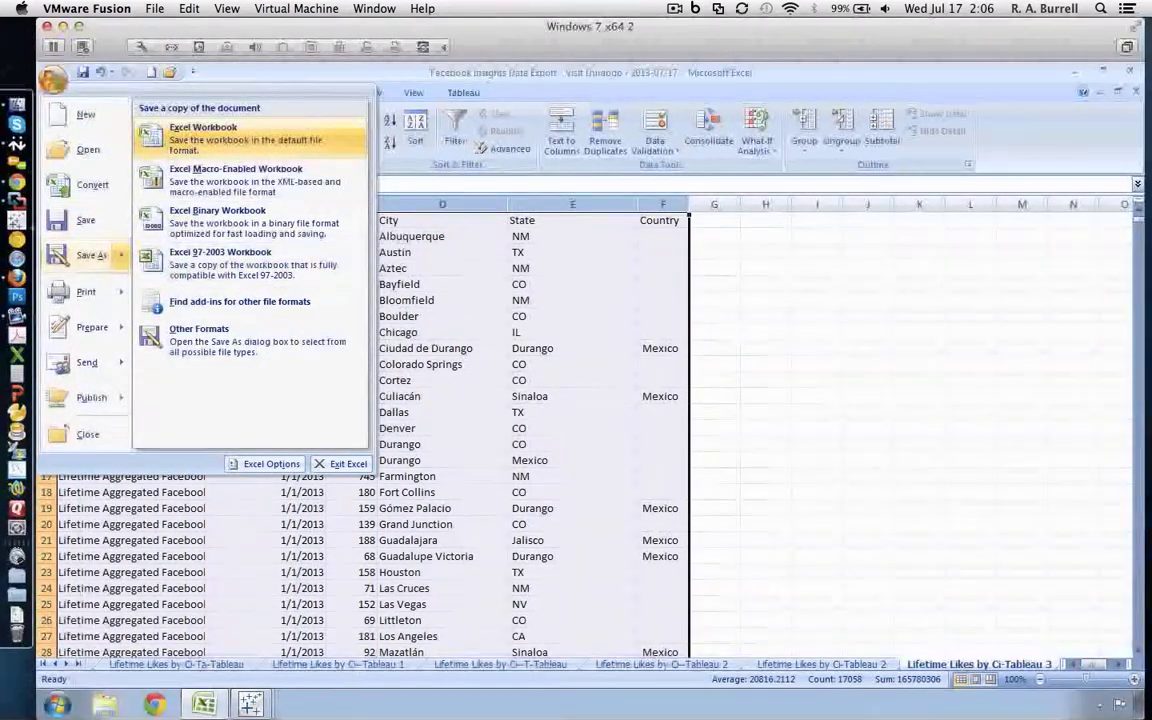
{"action": "left_click", "coordinate": [65, 218]}
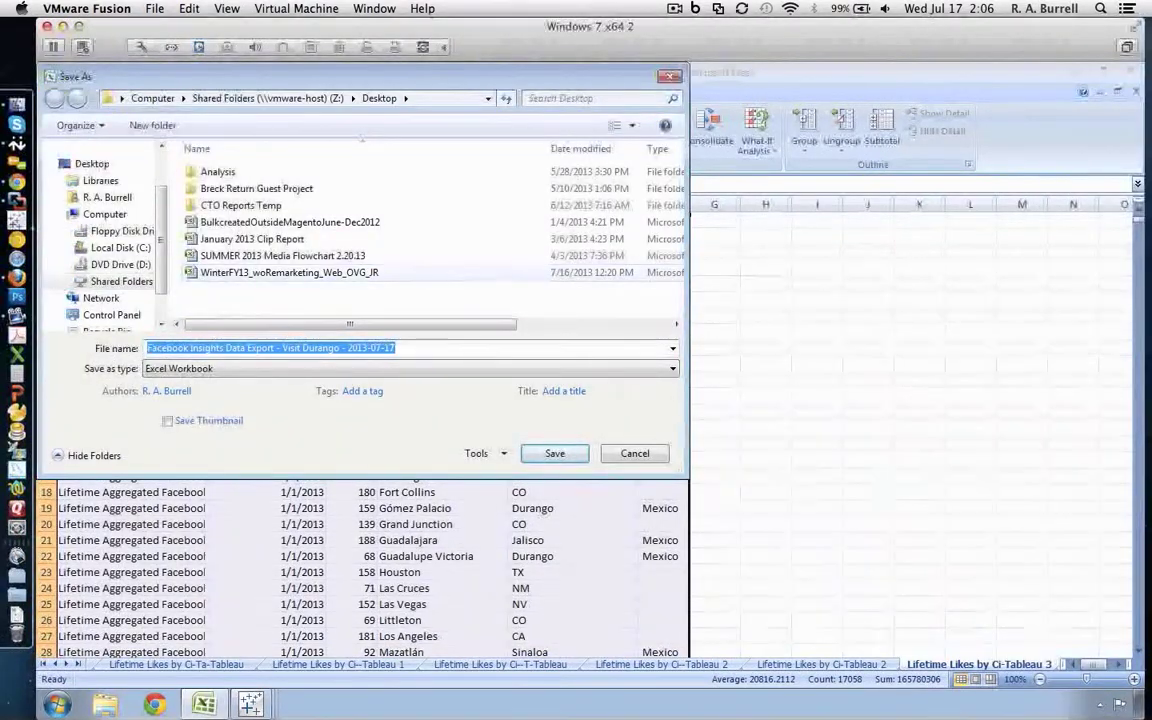
{"action": "type", "text": "D"}
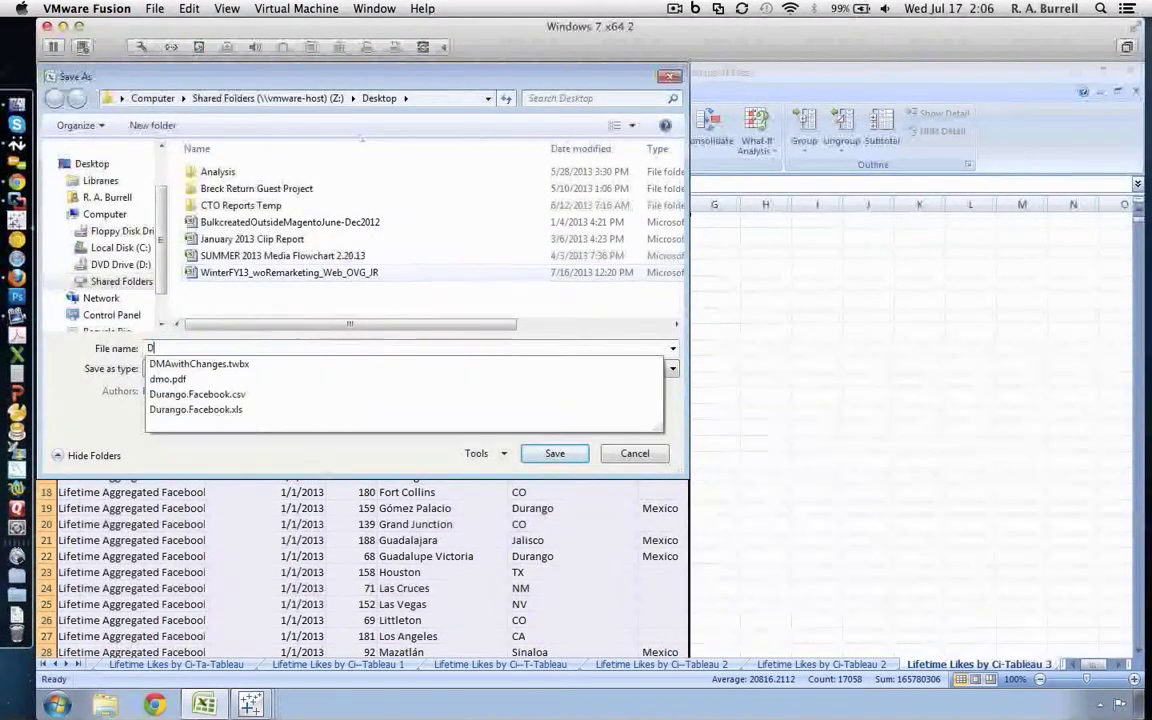
{"action": "key", "text": "BackSpace"}
{"action": "type", "text": "Facebook"}
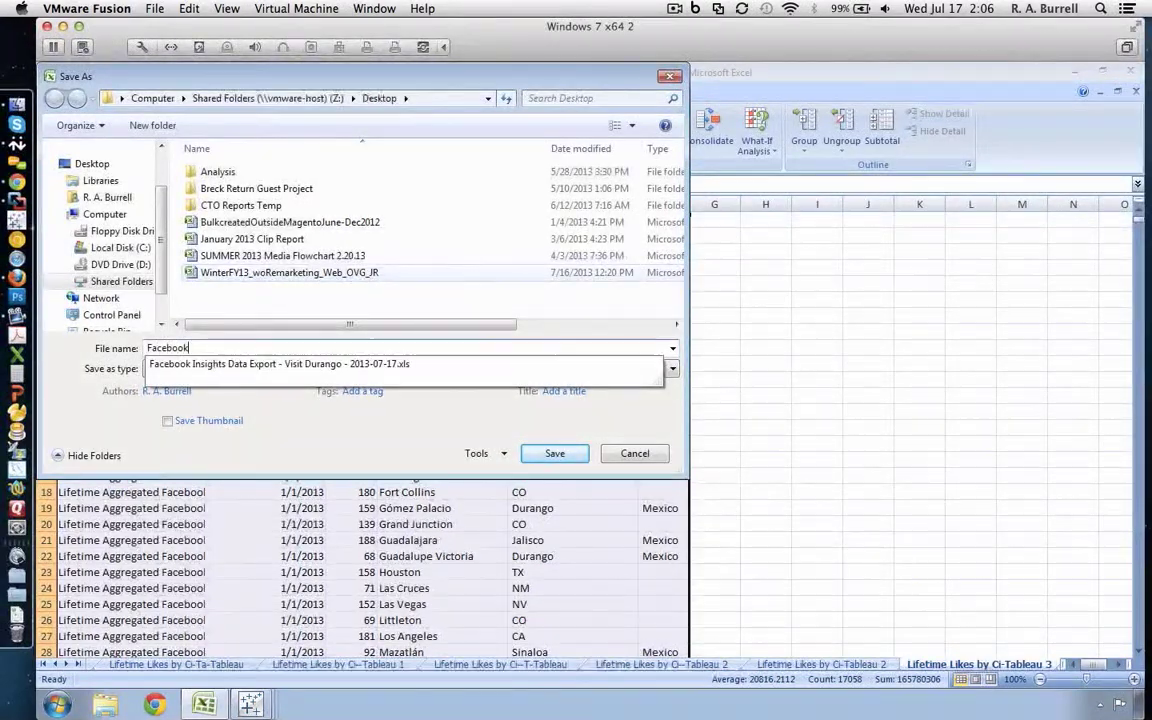
Set the file type to Excel 97-2003 Workbook and save the file to the Desktop shared folder despite the compatibility issues.
{"action": "key", "text": "Tab"}
{"action": "key", "text": "alt+Down"}
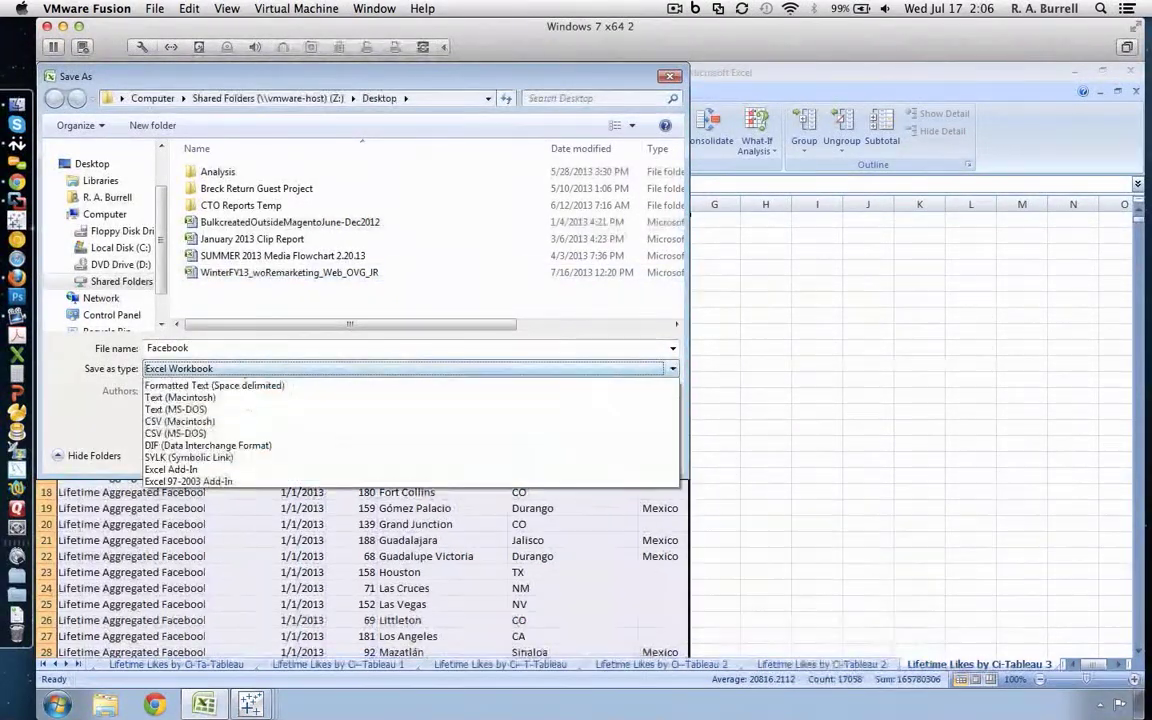
{"action": "key", "text": "Down"}
{"action": "key", "text": "Down"}
{"action": "key", "text": "Down"}
{"action": "key", "text": "Down"}
{"action": "key", "text": "Up"}
{"action": "key", "text": "Return"}
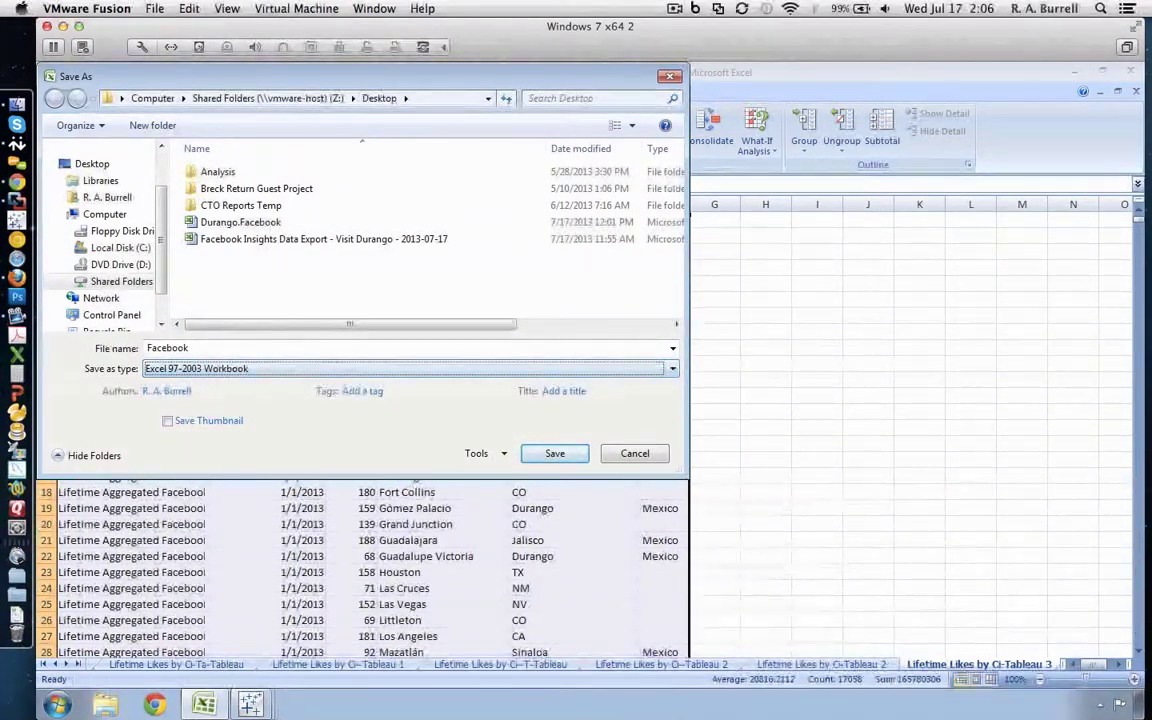
{"action": "key", "text": "Return"}
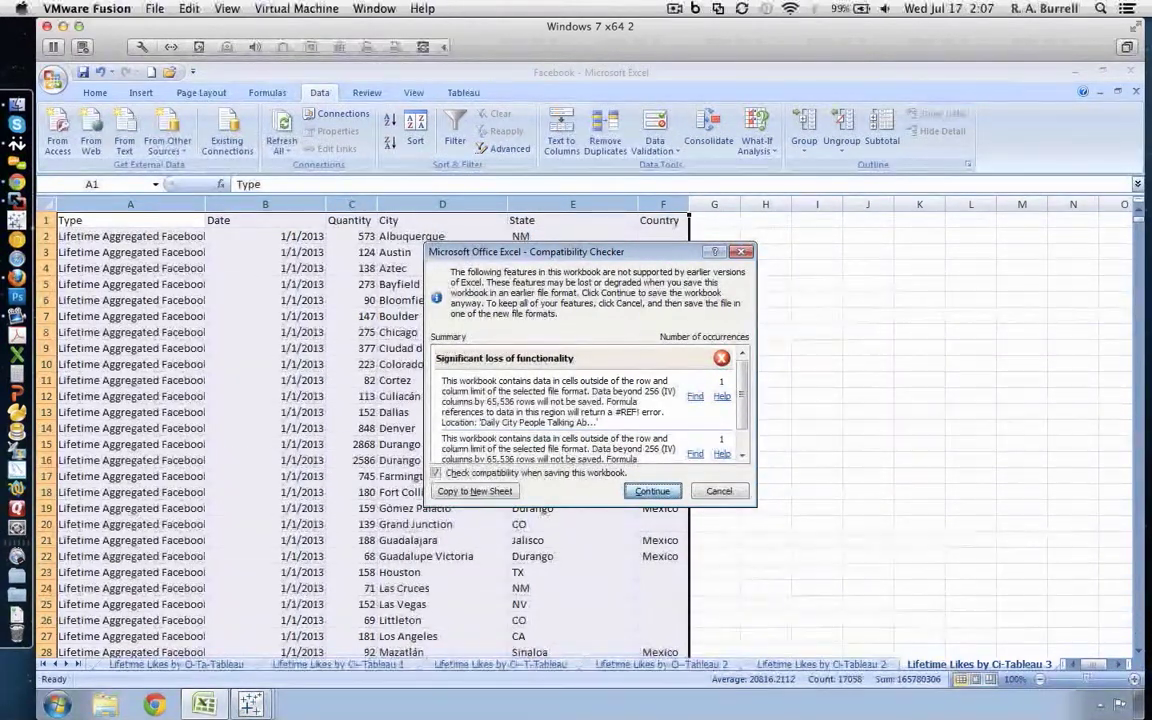
{"action": "left_click", "coordinate": [650, 491]}
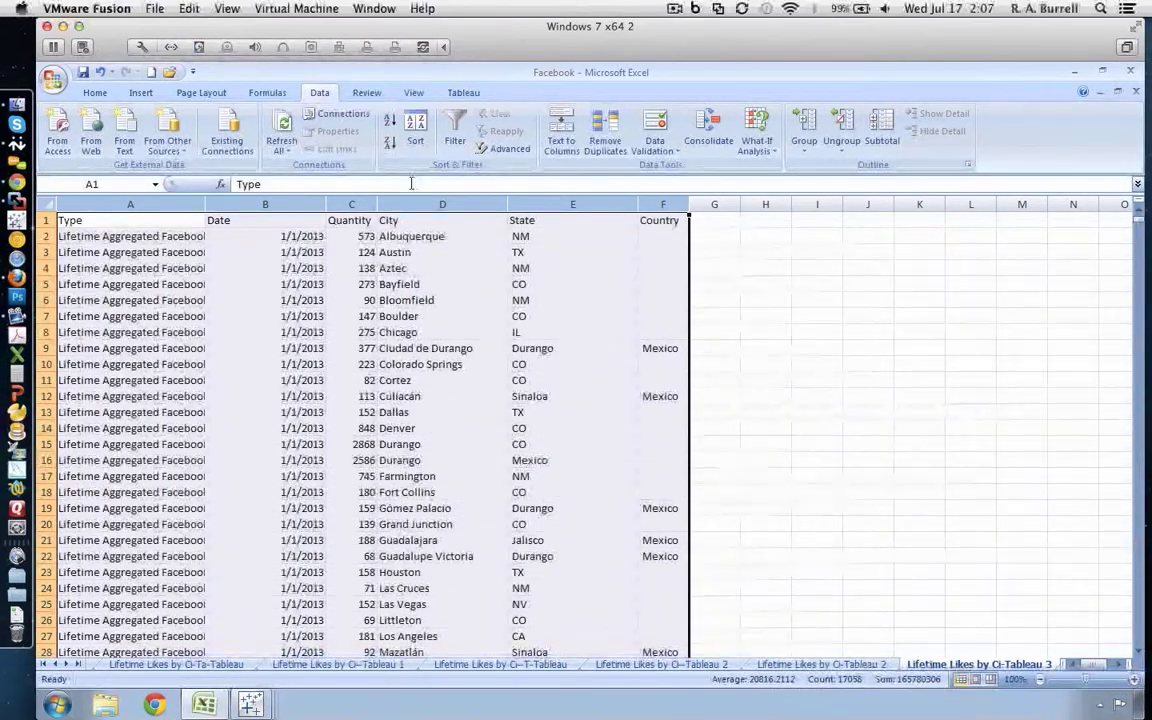
Close the Facebook workbook and switch to the Demographics workbook in Tableau.
{"action": "left_click", "coordinate": [415, 128]}
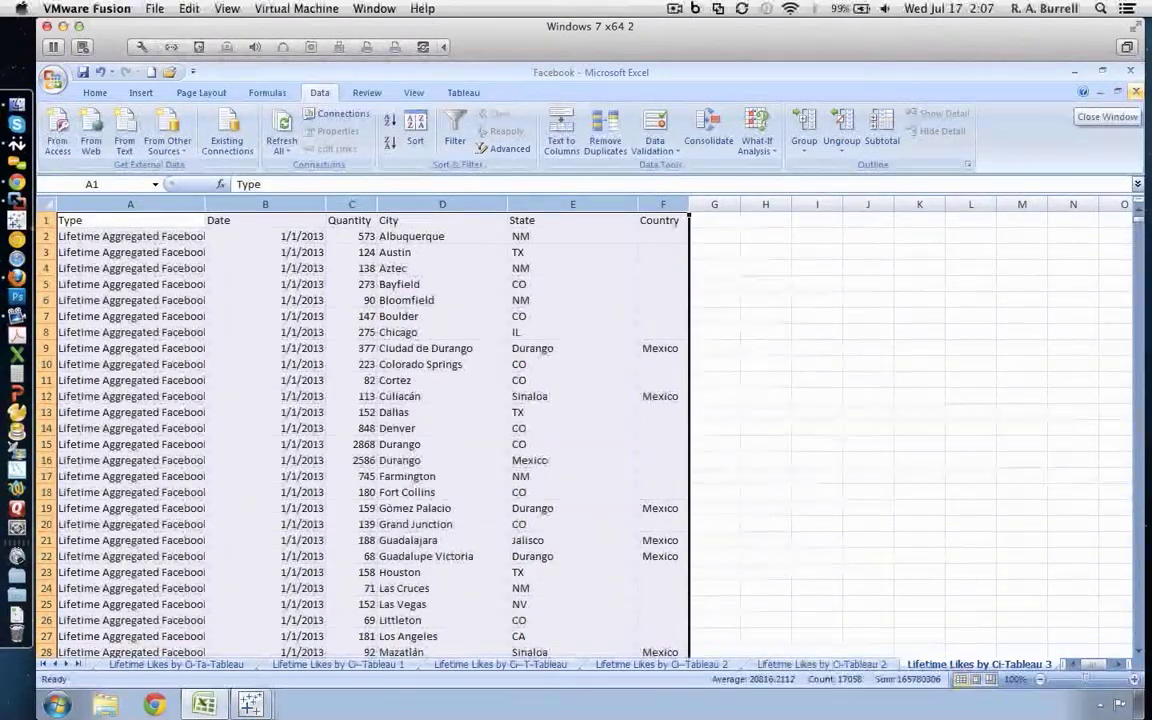
{"action": "left_click", "coordinate": [1132, 92]}
{"action": "left_click", "coordinate": [250, 705]}
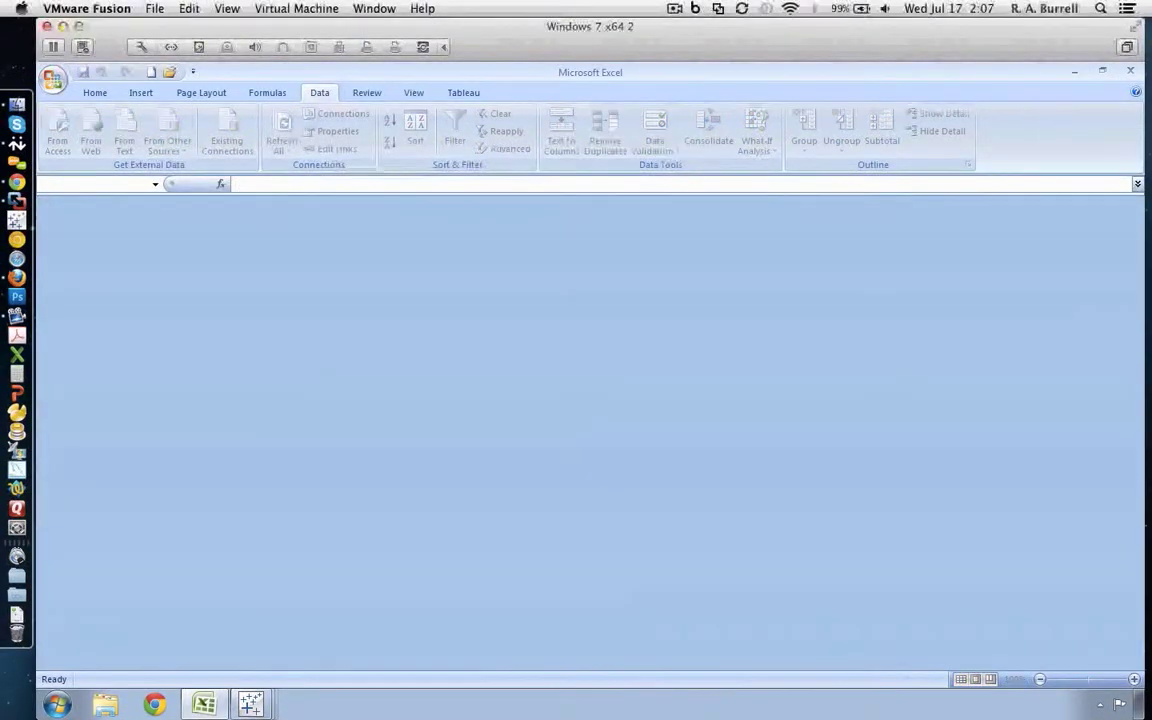
{"action": "left_click", "coordinate": [243, 667]}
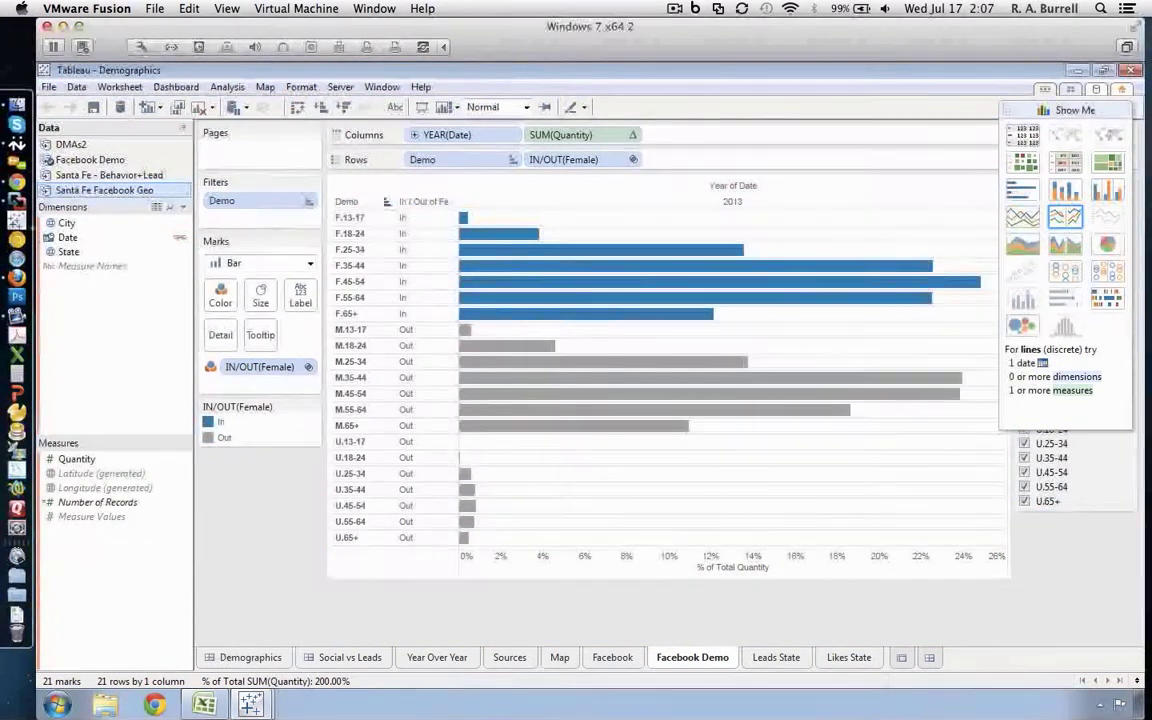
Start a new Microsoft Excel data connection and open the Facebook file from the Desktop shared folder.
{"action": "right_click", "coordinate": [98, 191]}
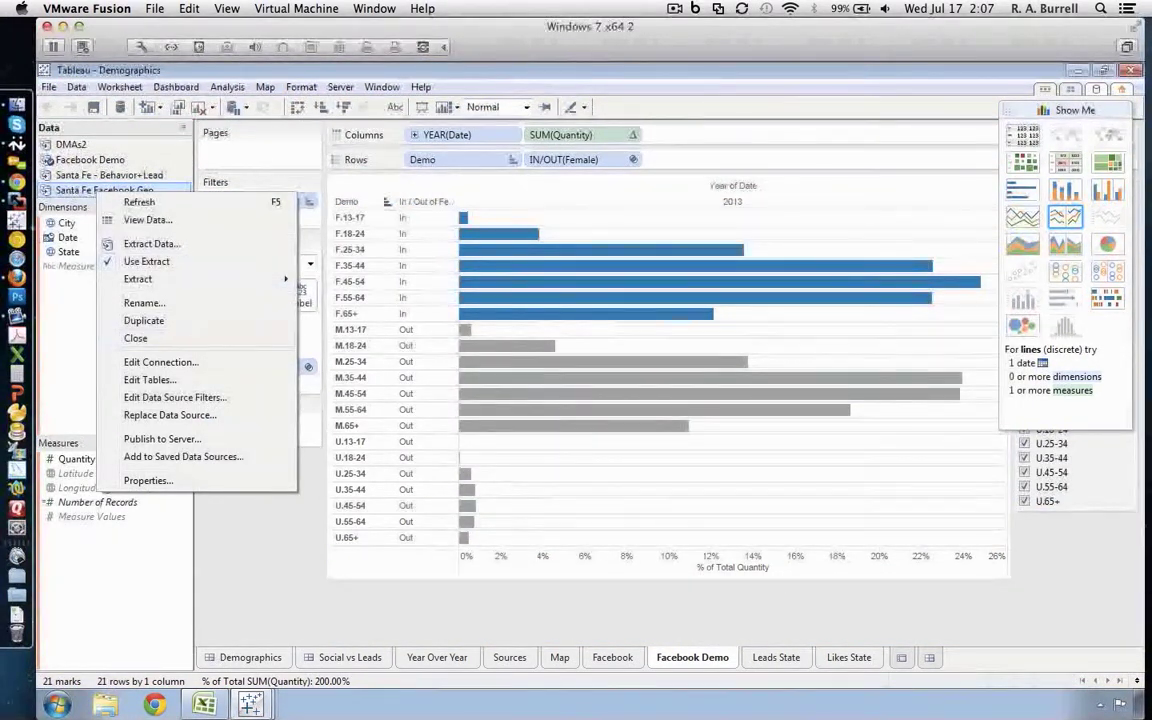
{"action": "key", "text": "Escape"}
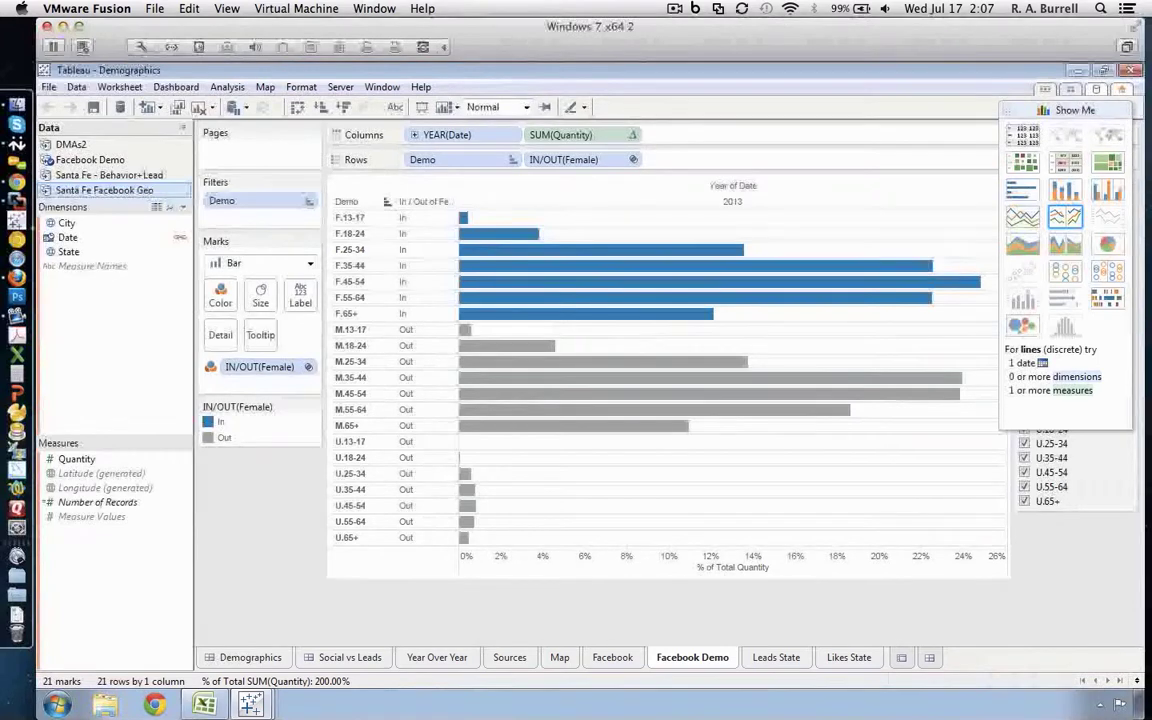
{"action": "key", "text": "alt+d"}
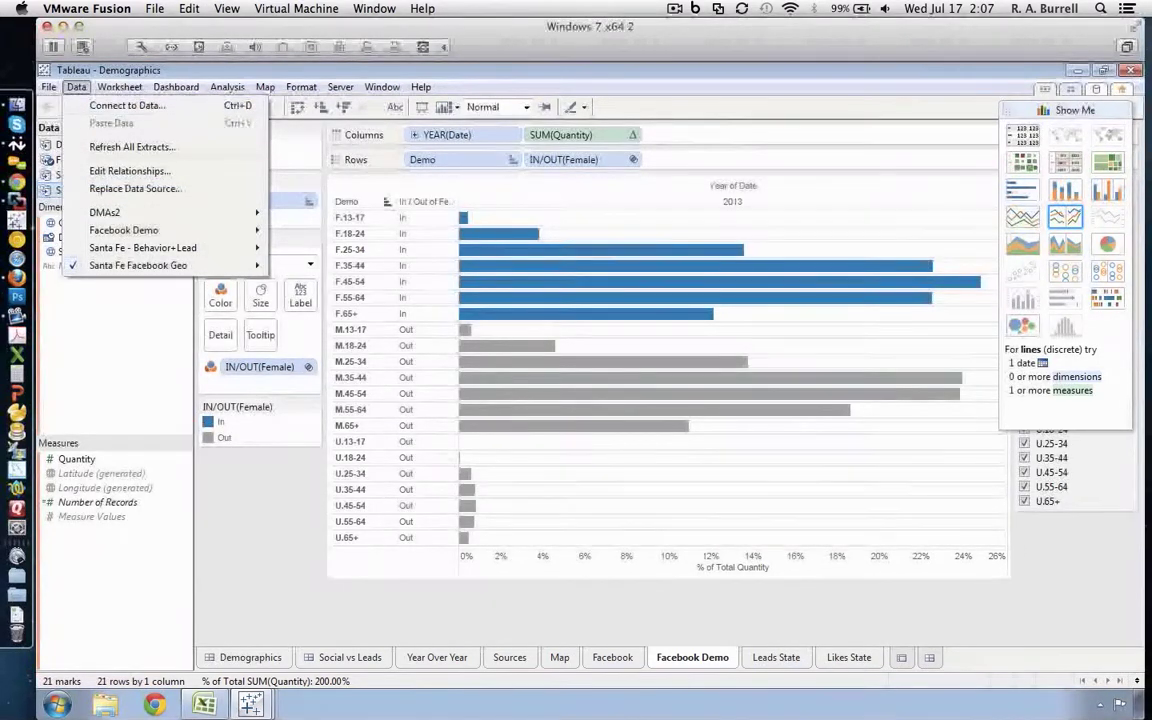
{"action": "key", "text": "Return"}
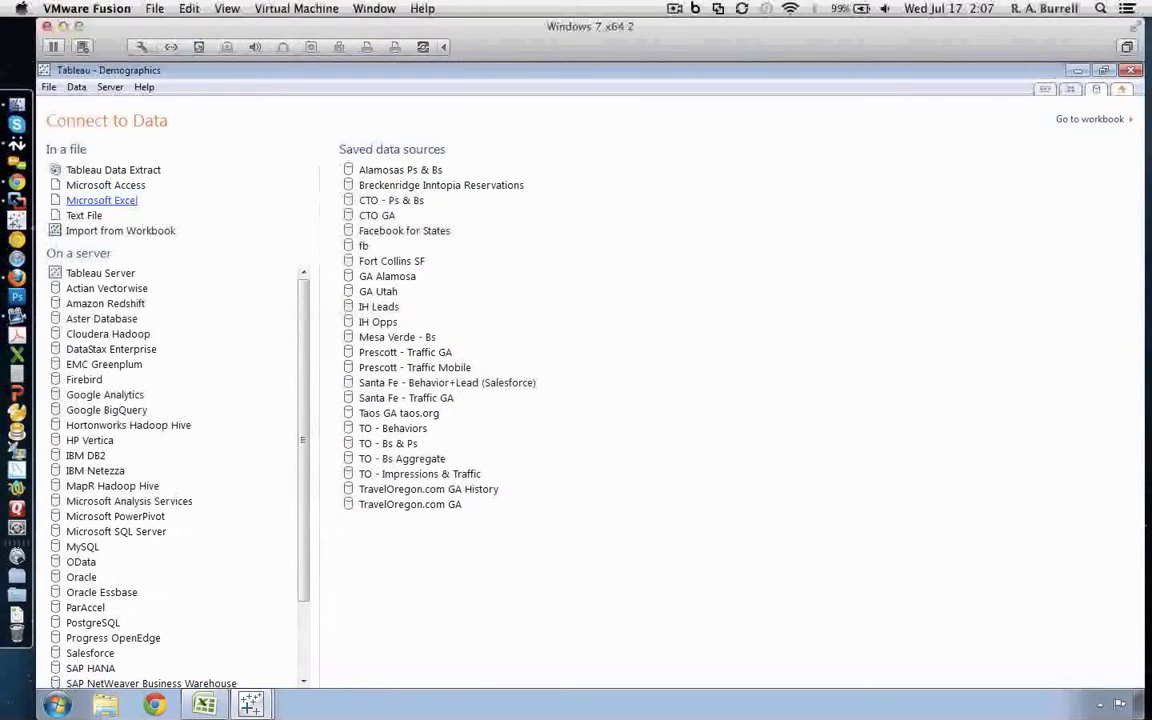
{"action": "left_click", "coordinate": [101, 200]}
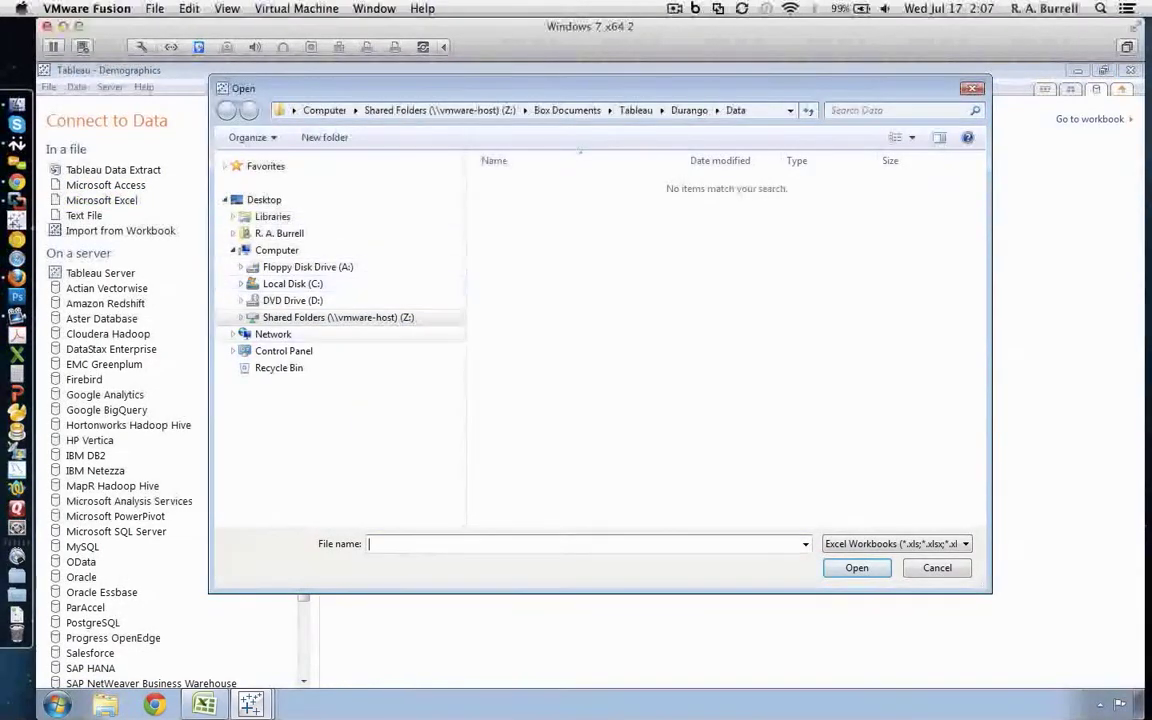
{"action": "left_click", "coordinate": [338, 317]}
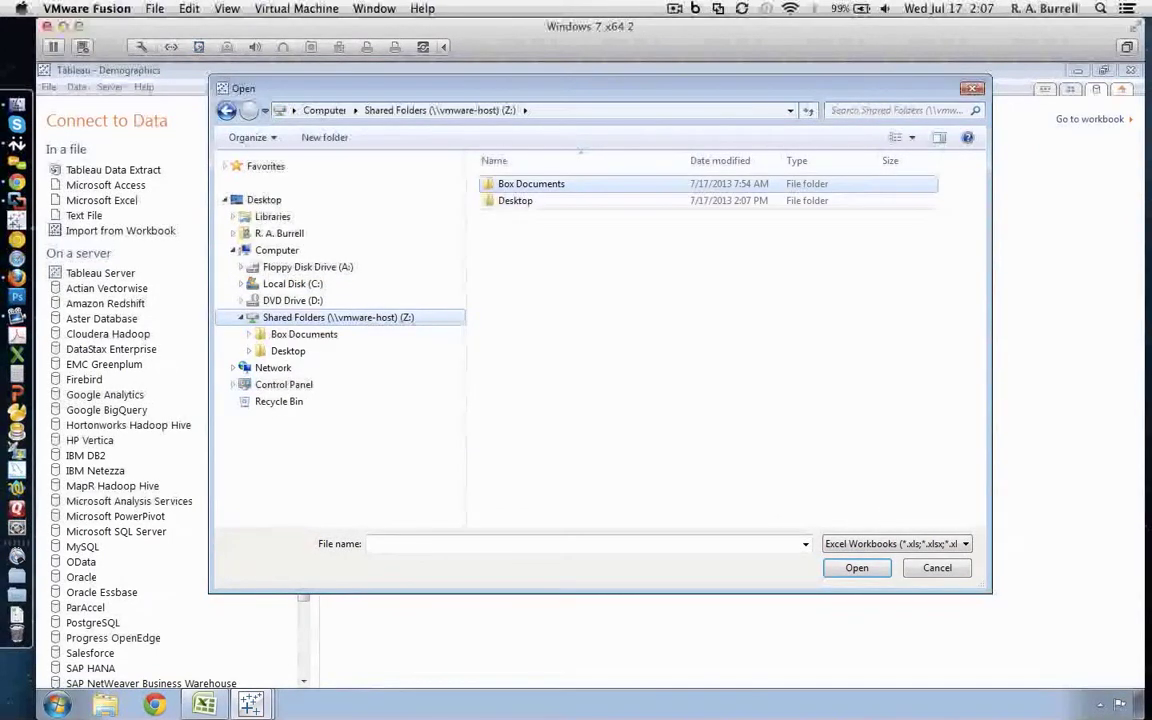
{"action": "double_click", "coordinate": [515, 201]}
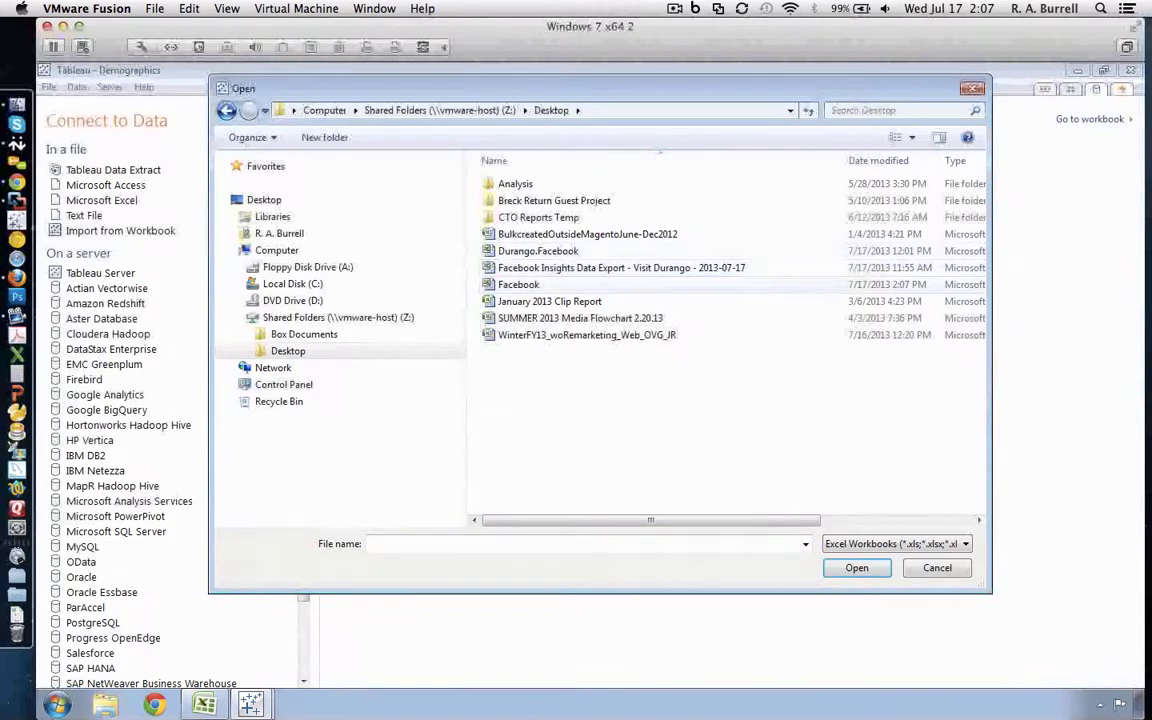
{"action": "left_click", "coordinate": [518, 284]}
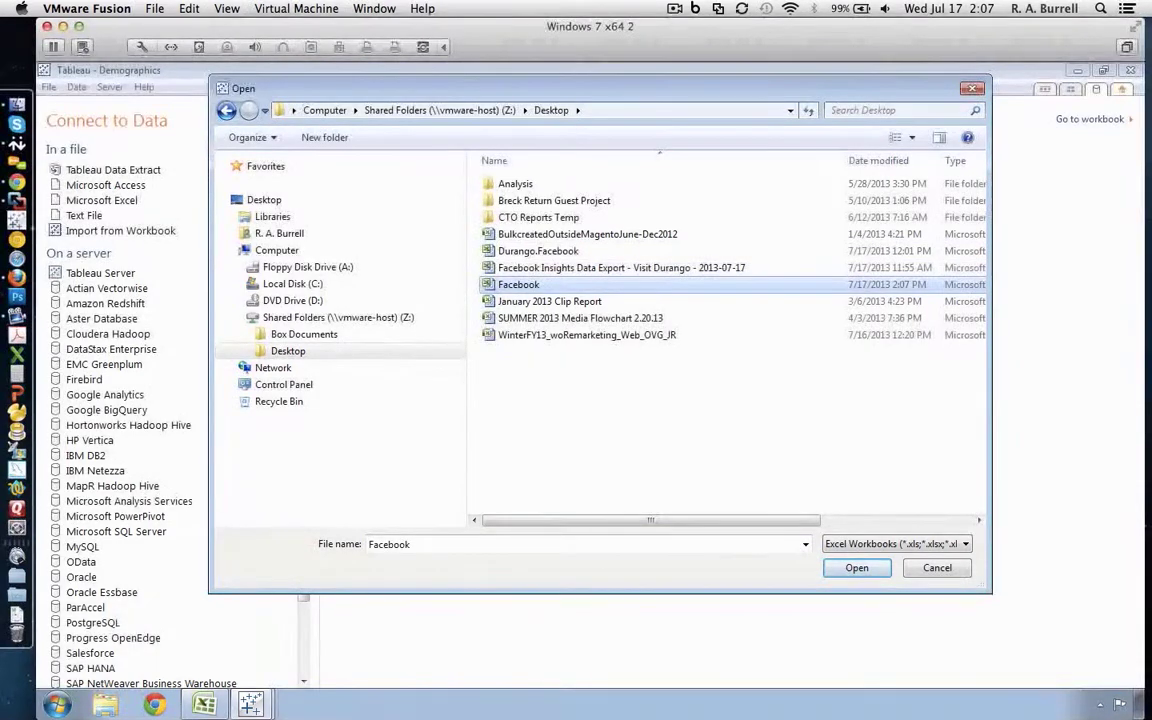
{"action": "key", "text": "Return"}
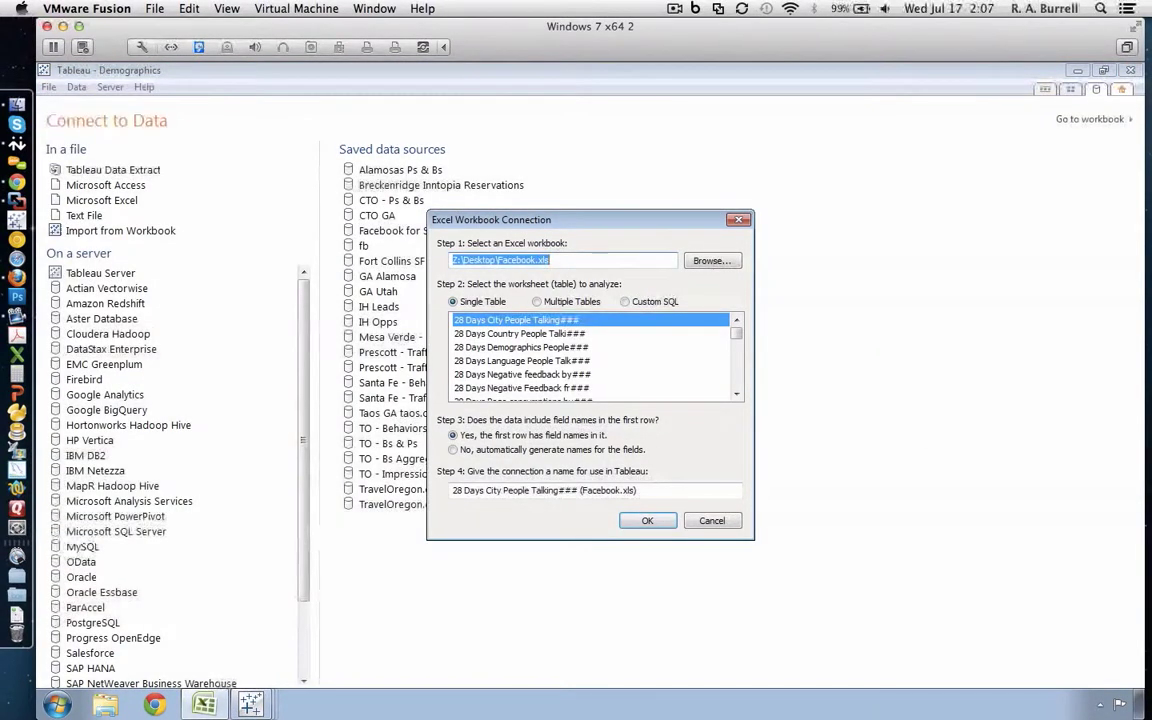
Choose the worksheet Lifetime Likes by Ci-Tableau 3 as the single table and preview its data.
{"action": "left_click", "coordinate": [737, 394]}
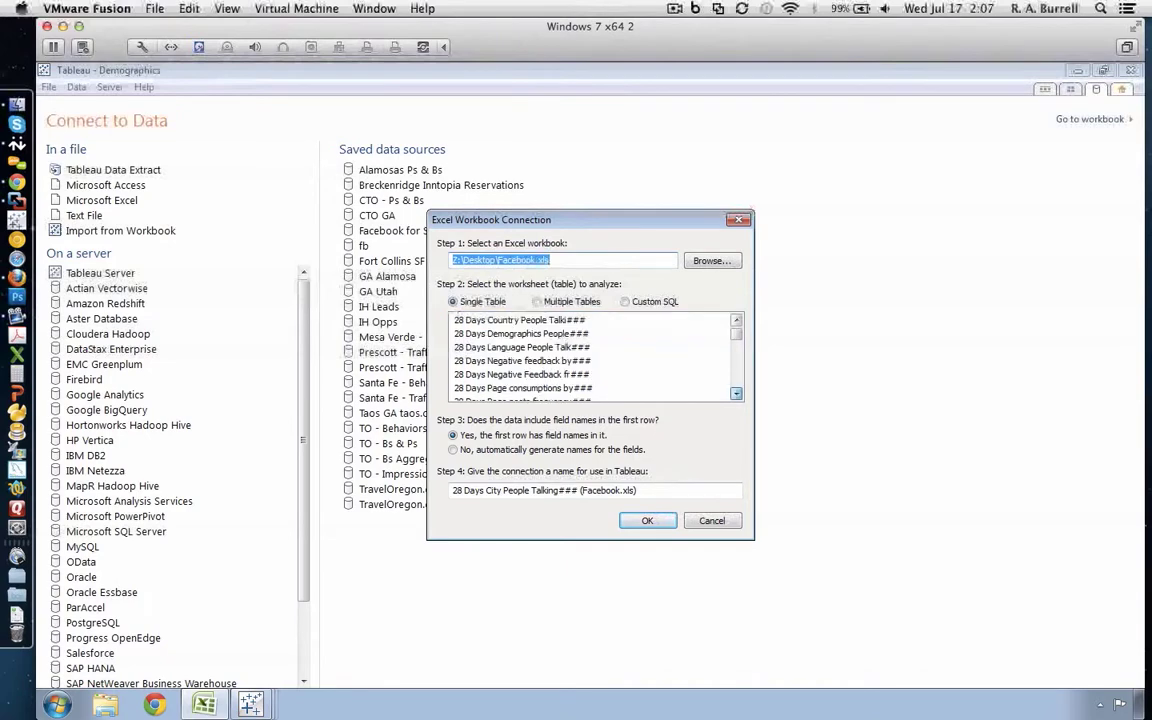
{"action": "scroll", "coordinate": [737, 394], "scroll_direction": "down", "scroll_amount": 5}
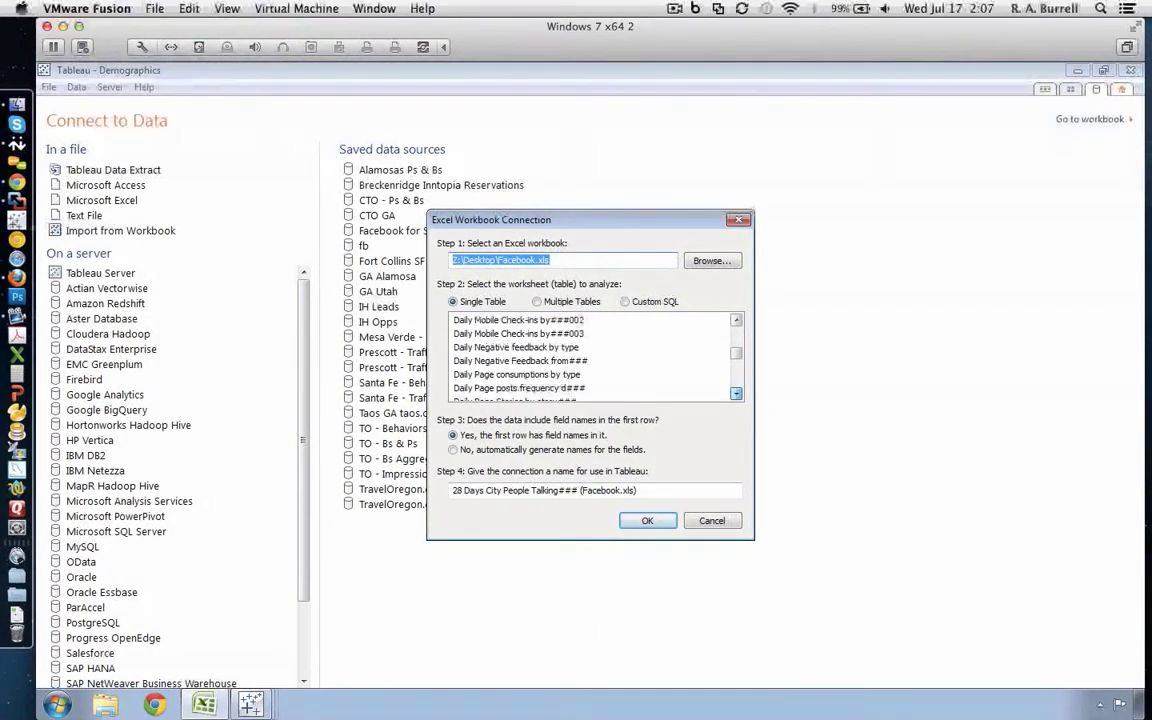
{"action": "scroll", "coordinate": [737, 394], "scroll_direction": "down", "scroll_amount": 5}
{"action": "scroll", "coordinate": [737, 394], "scroll_direction": "down", "scroll_amount": 4}
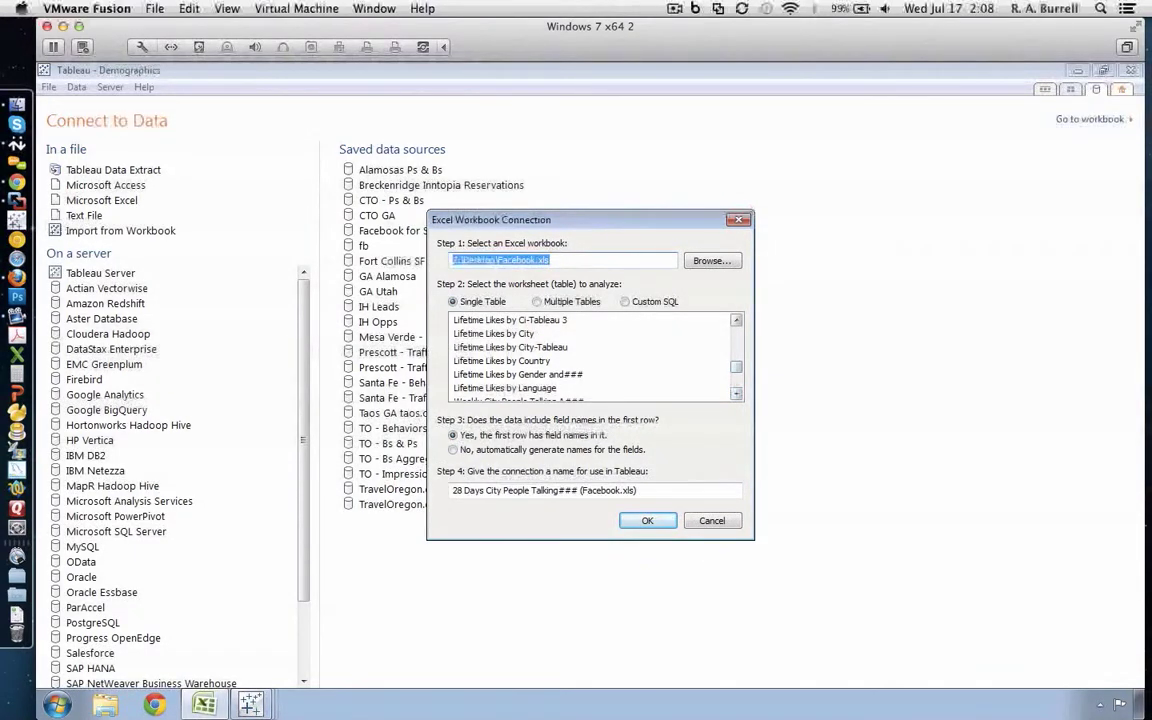
{"action": "scroll", "coordinate": [736, 320], "scroll_direction": "up", "scroll_amount": 2}
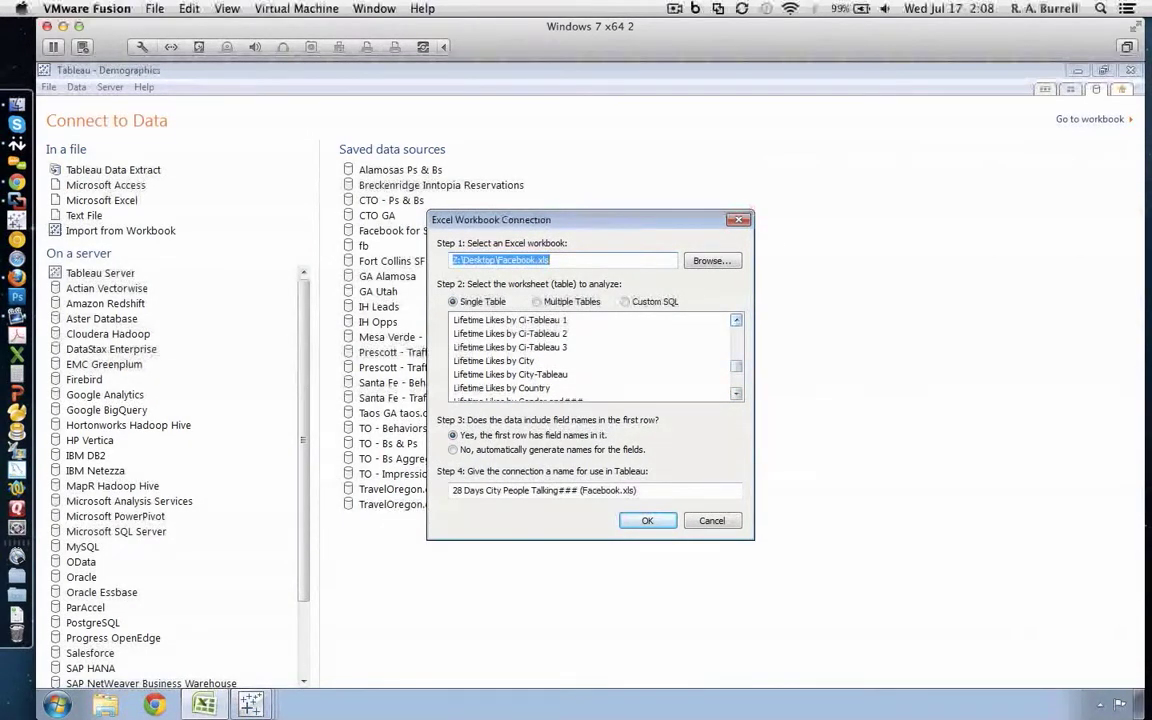
{"action": "left_click", "coordinate": [500, 347]}
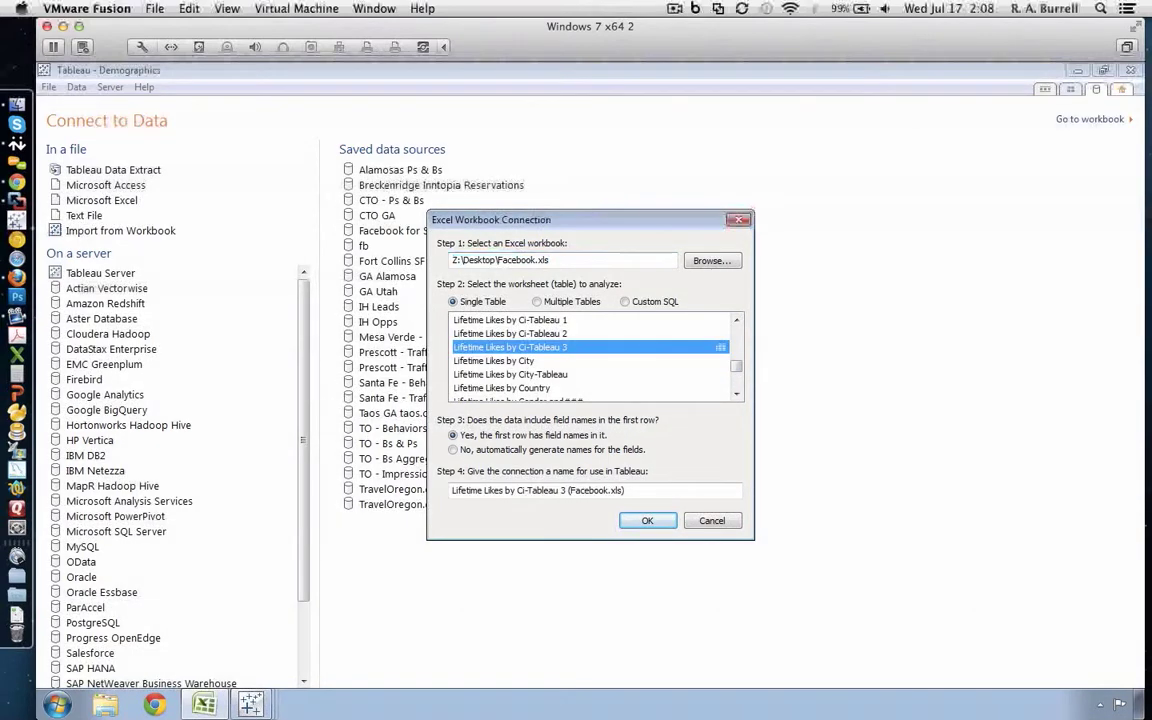
{"action": "key", "text": "Return"}
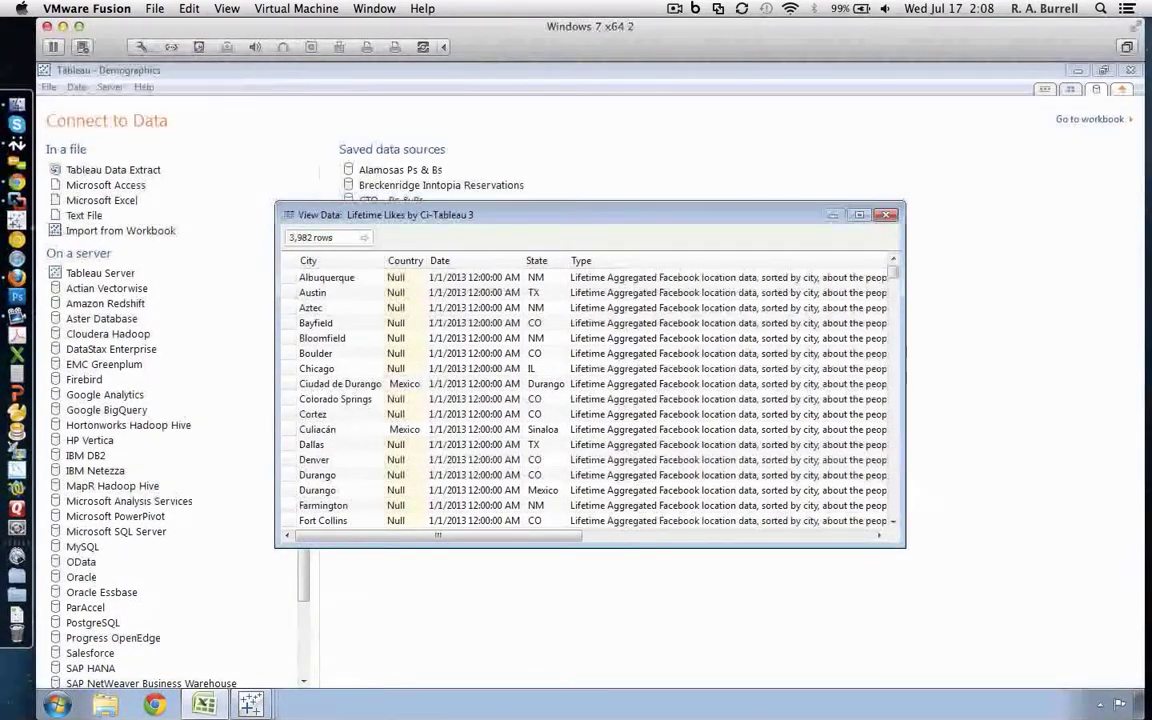
{"action": "key", "text": "Escape"}
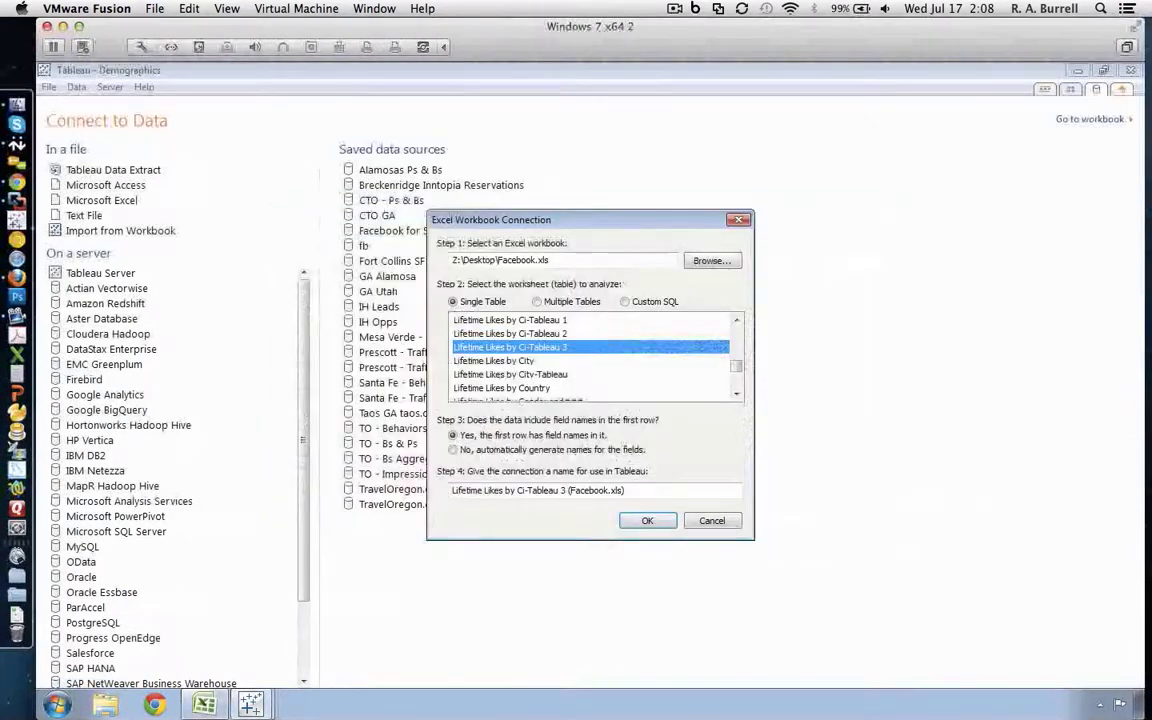
Name the Excel connection Facebook Geo and confirm the workbook connection.
{"action": "left_click_drag", "start_coordinate": [632, 490], "coordinate": [351, 490]}
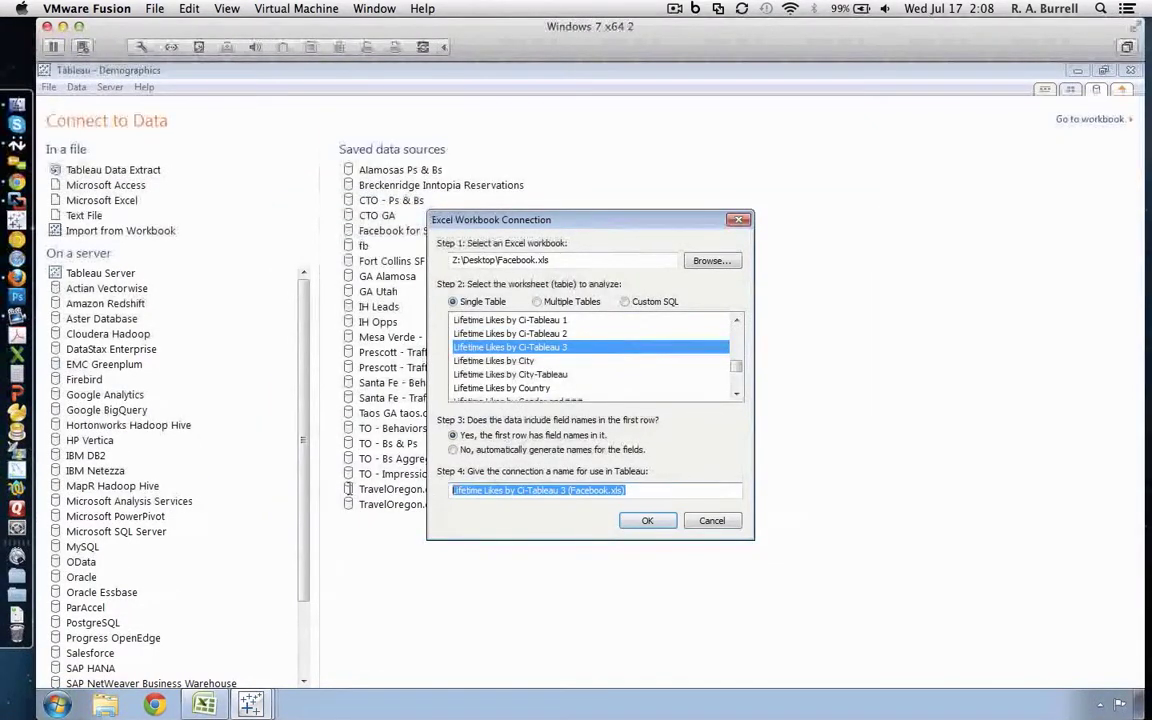
{"action": "type", "text": "Facebo"}
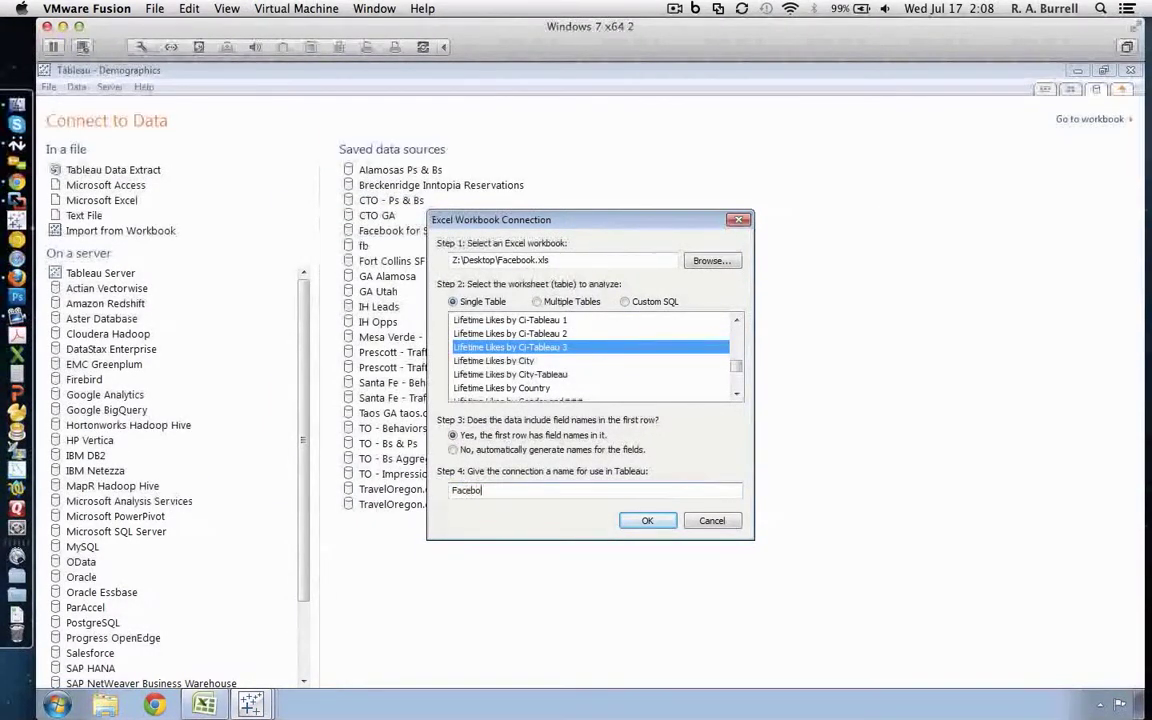
{"action": "type", "text": "ok De"}
{"action": "key", "text": "BackSpace"}
{"action": "key", "text": "BackSpace"}
{"action": "key", "text": "BackSpace"}
{"action": "type", "text": "Geo"}
{"action": "key", "text": "Return"}
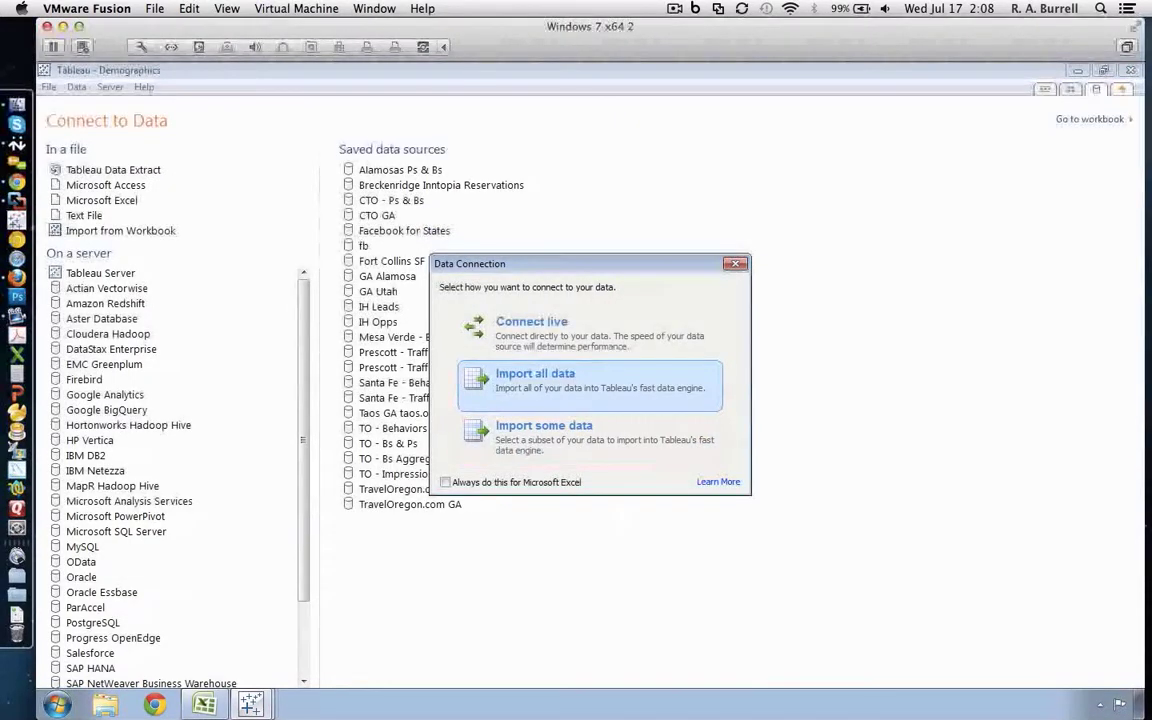
Import all data and save the Facebook Geo extract in the shared folder Box Documents > Tableau > Durango > Data.
{"action": "key", "text": "Return"}
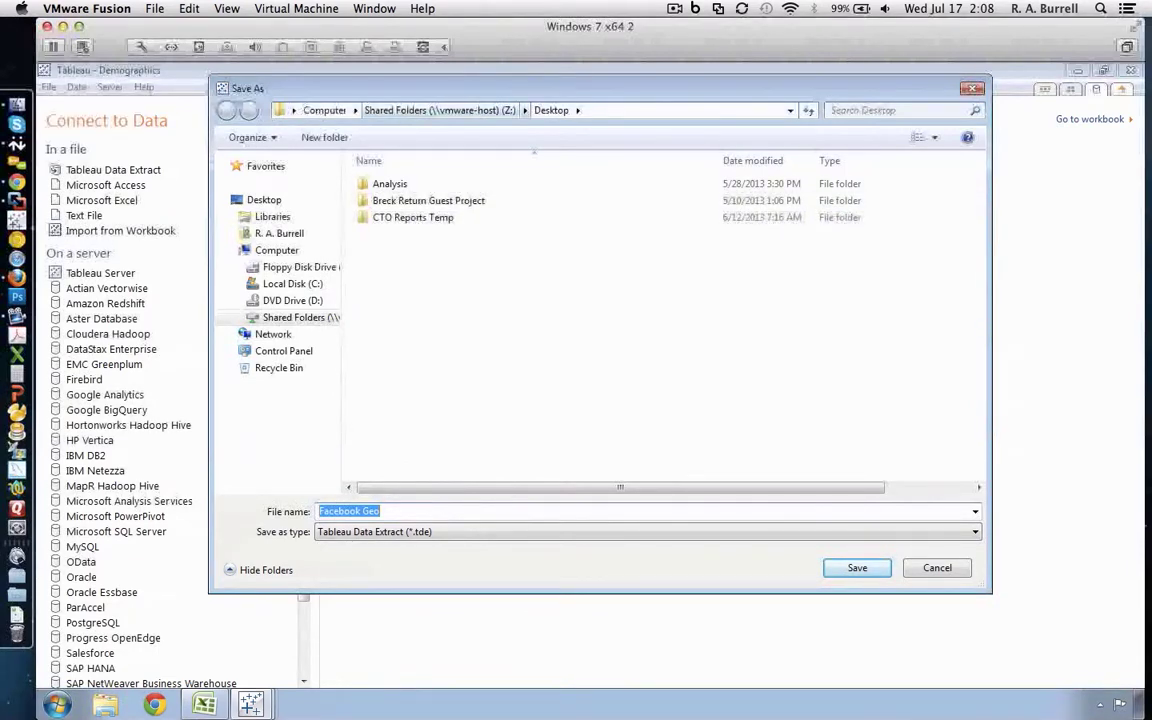
{"action": "left_click", "coordinate": [440, 110]}
{"action": "double_click", "coordinate": [405, 183]}
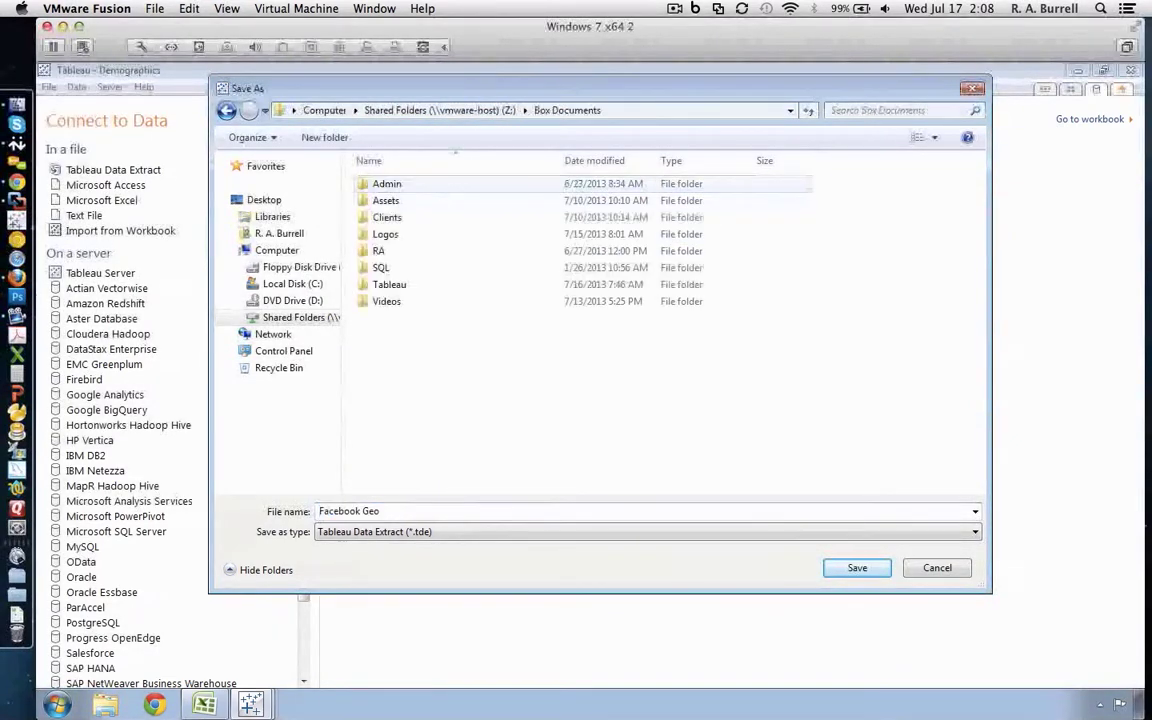
{"action": "double_click", "coordinate": [389, 284]}
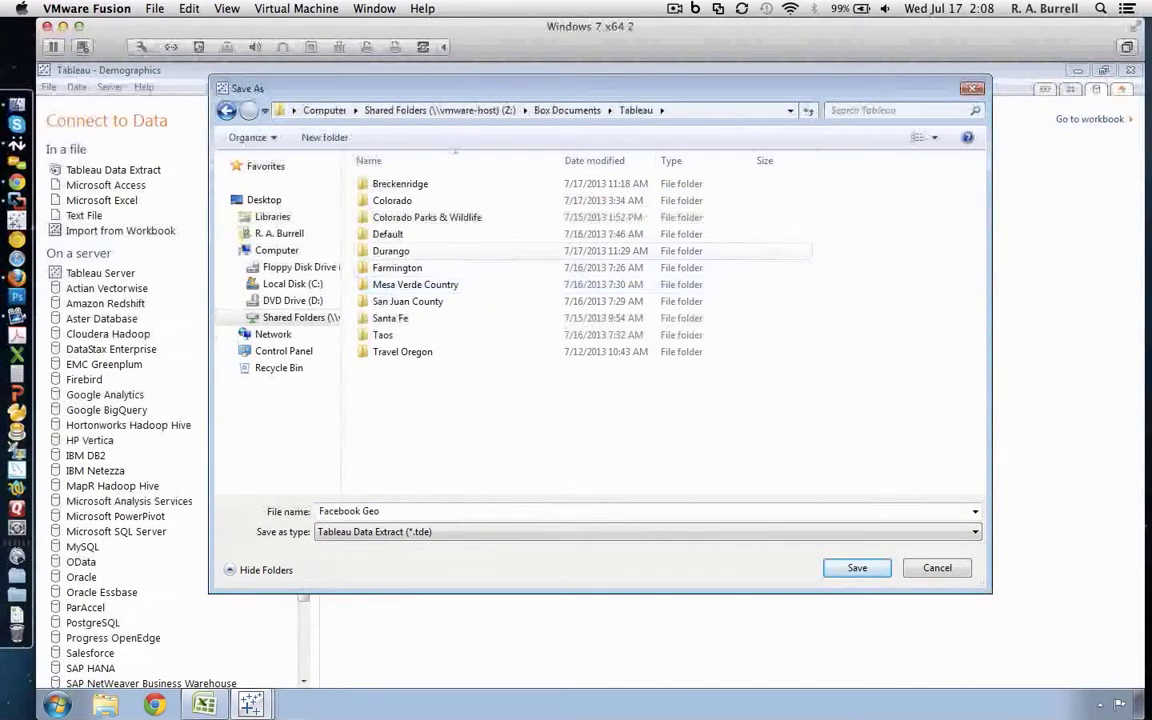
{"action": "double_click", "coordinate": [390, 251]}
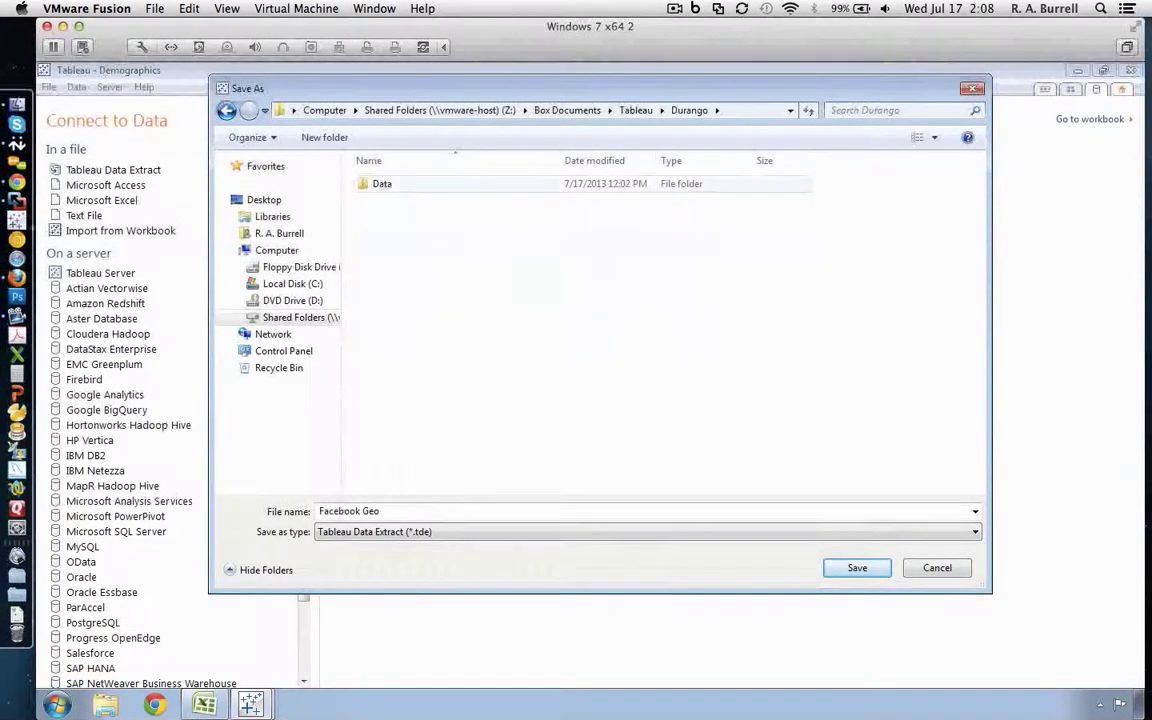
{"action": "double_click", "coordinate": [383, 183]}
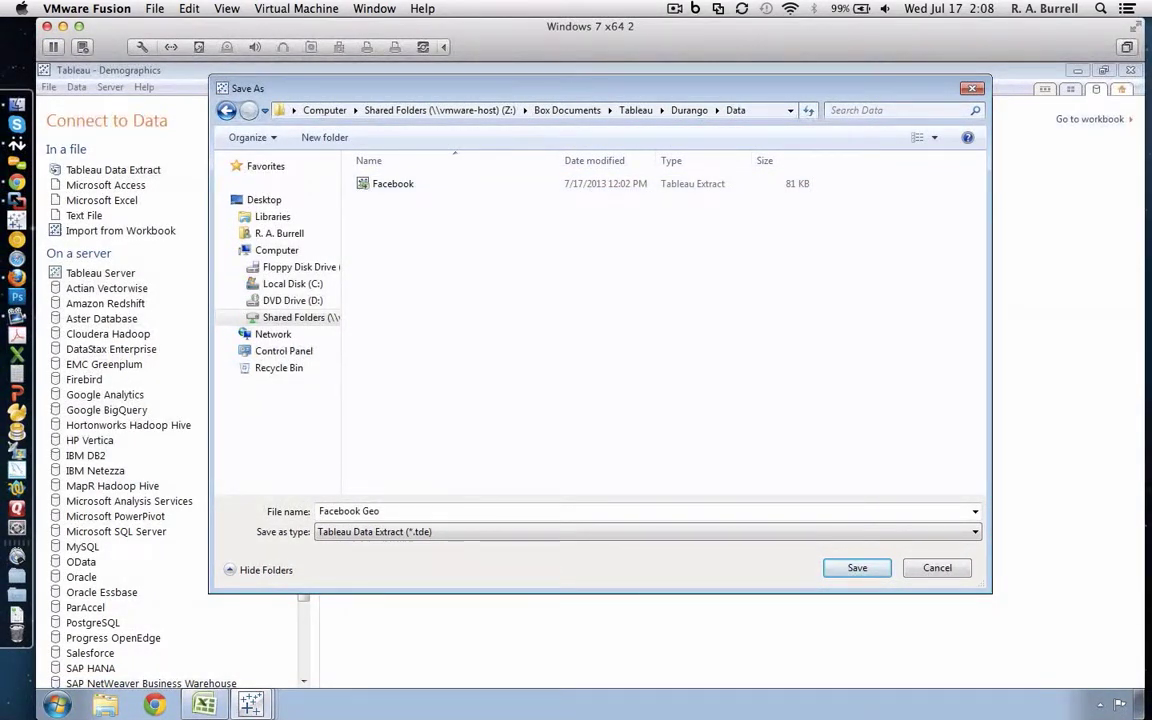
{"action": "left_click", "coordinate": [857, 568]}
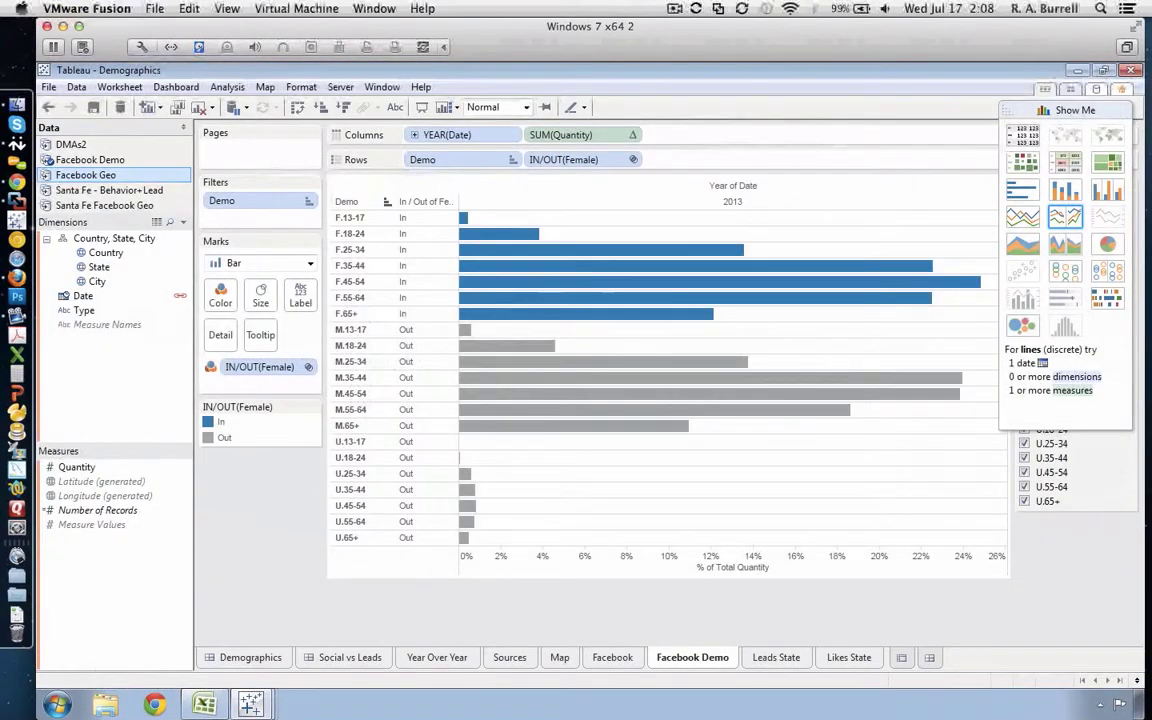
Start publishing the Facebook Geo data source to Tableau Server and cancel at the logon.
{"action": "right_click", "coordinate": [104, 175]}
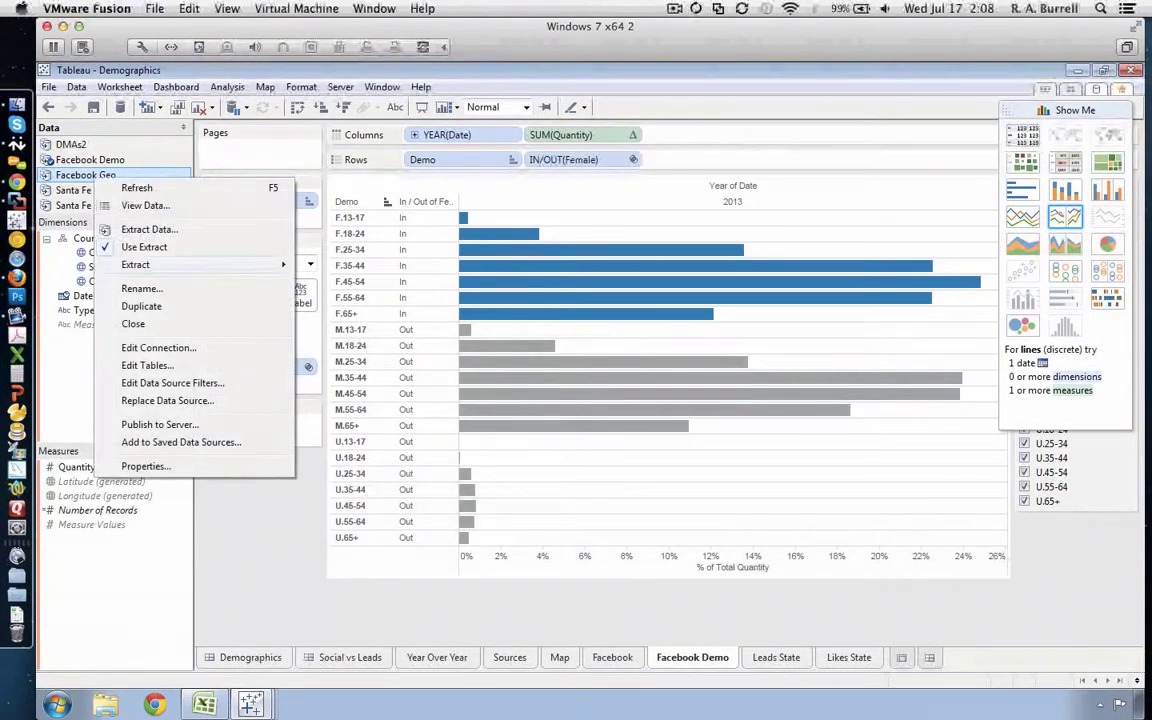
{"action": "left_click", "coordinate": [158, 424]}
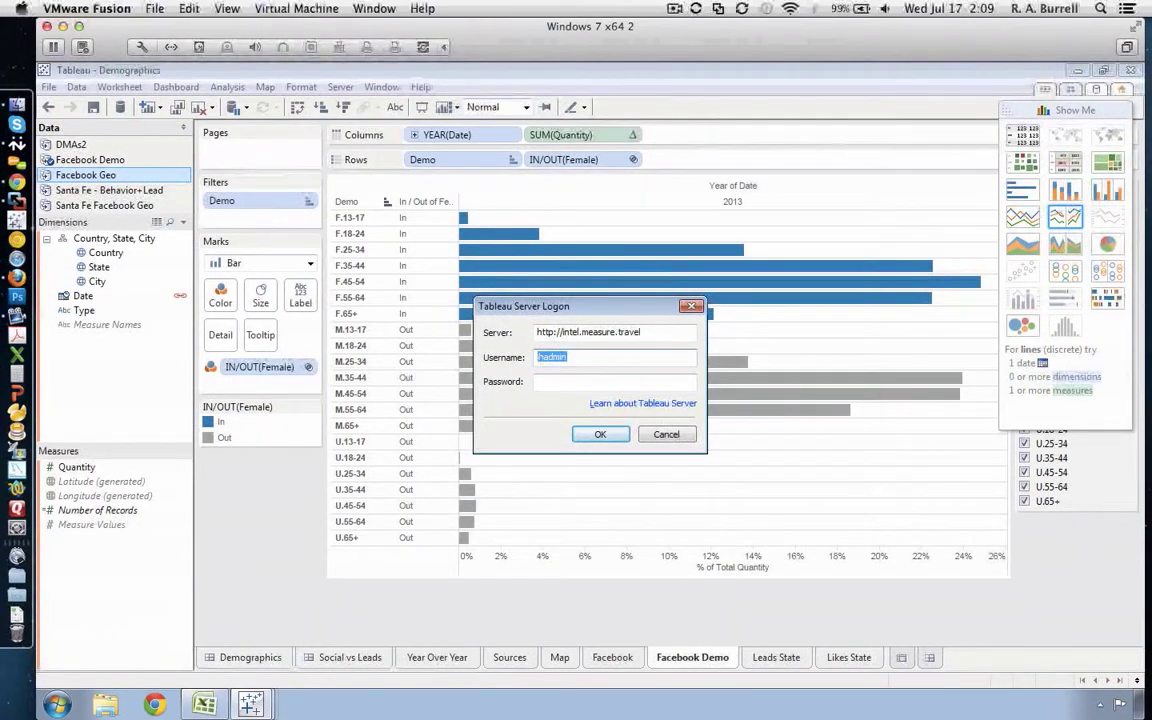
{"action": "key", "text": "Escape"}
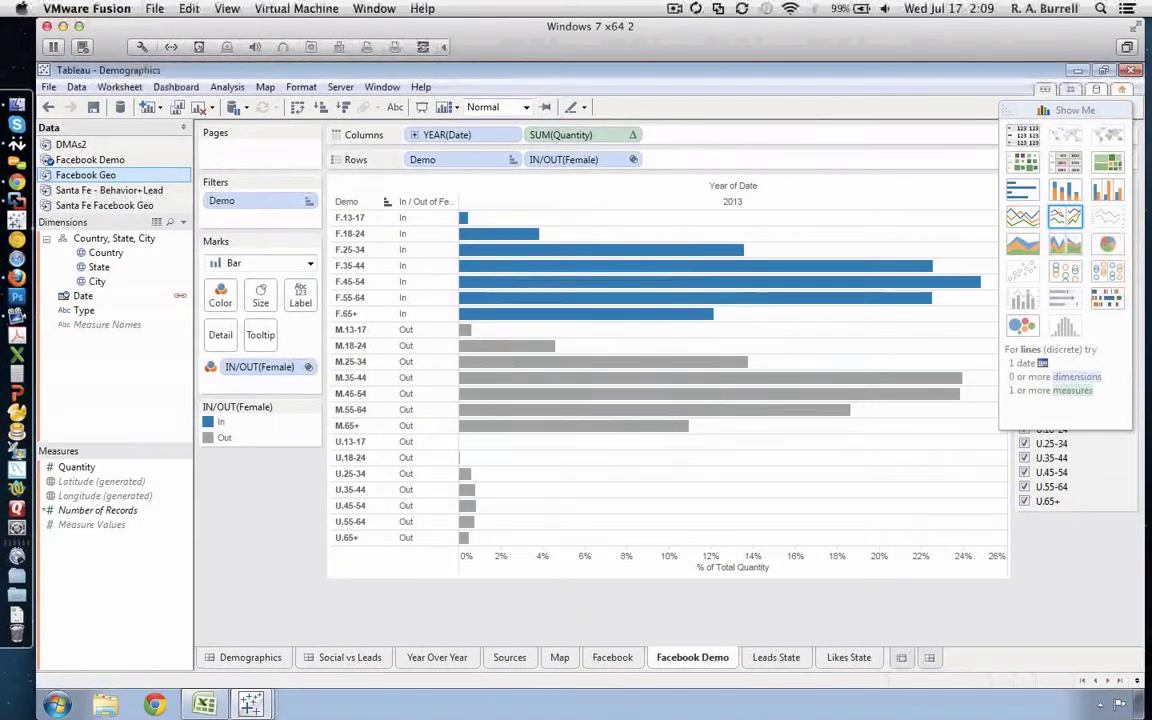
Bring up the file selection for adding data to the Facebook Geo extract and dismiss it without choosing a file.
{"action": "right_click", "coordinate": [117, 178]}
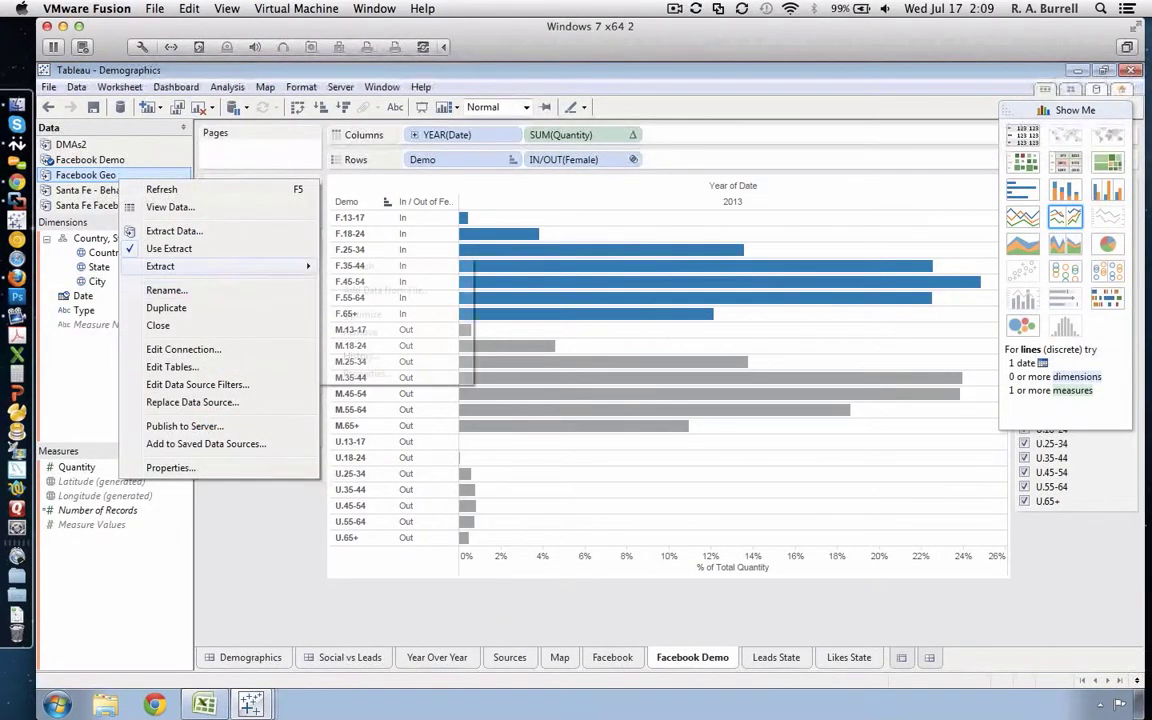
{"action": "mouse_move", "coordinate": [165, 266]}
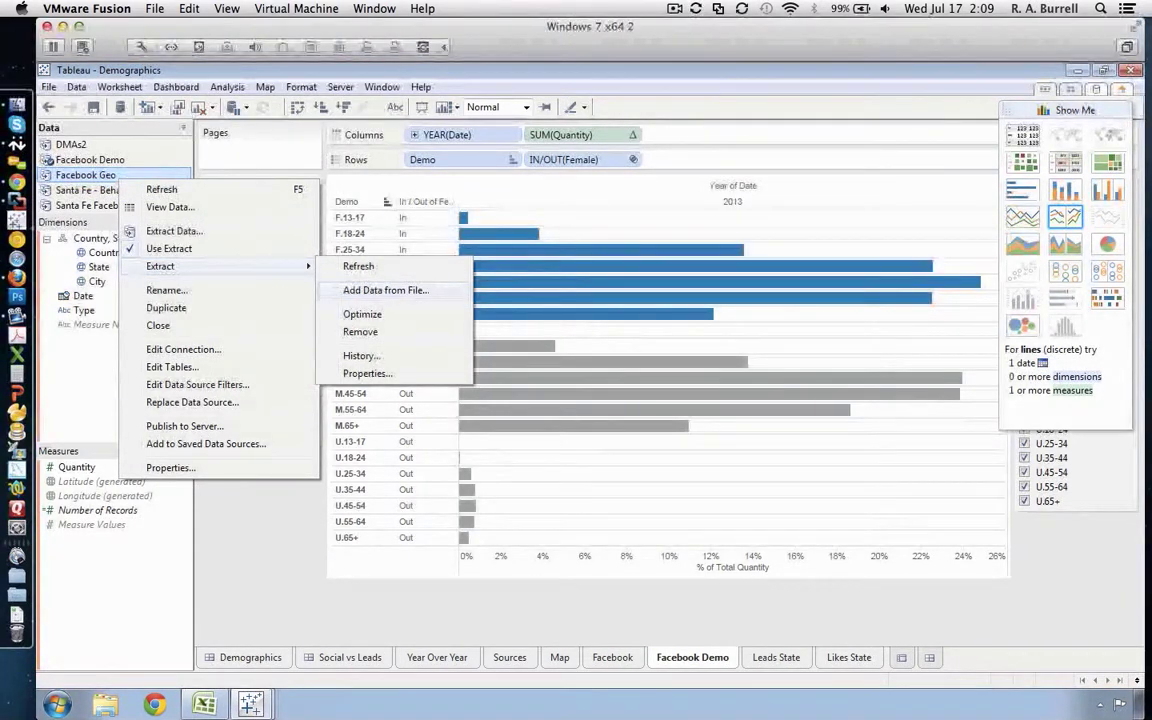
{"action": "left_click", "coordinate": [386, 291]}
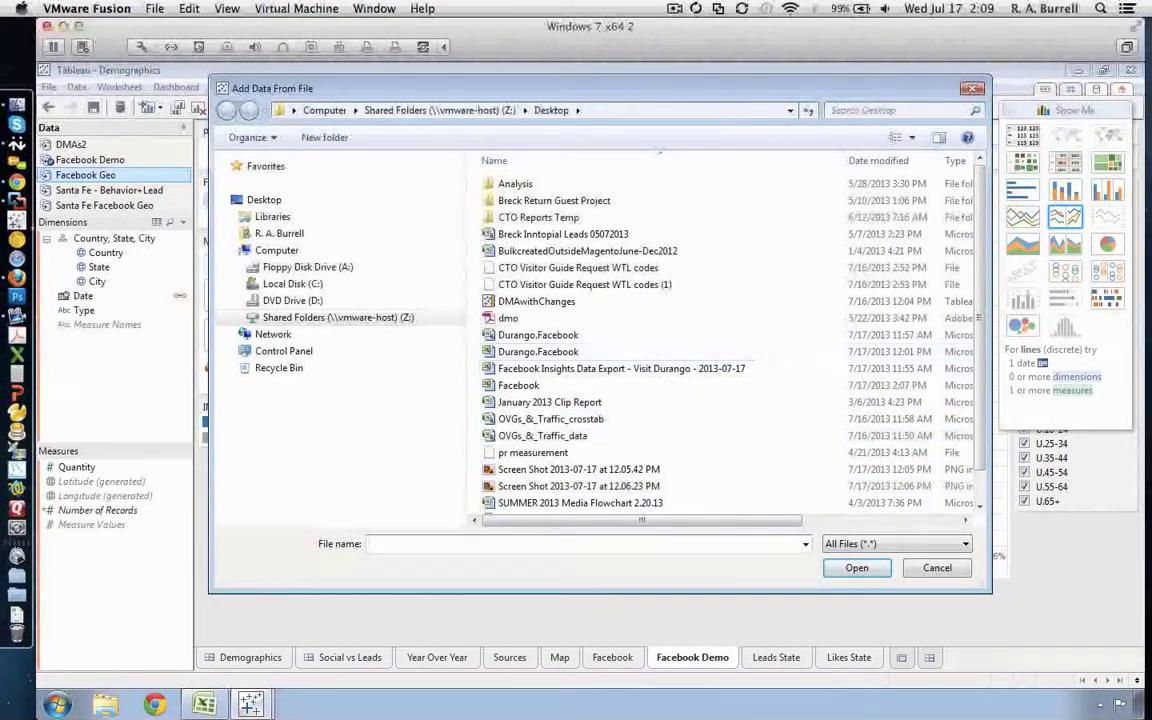
{"action": "key", "text": "Escape"}
{"action": "mouse_move", "coordinate": [522, 346]}
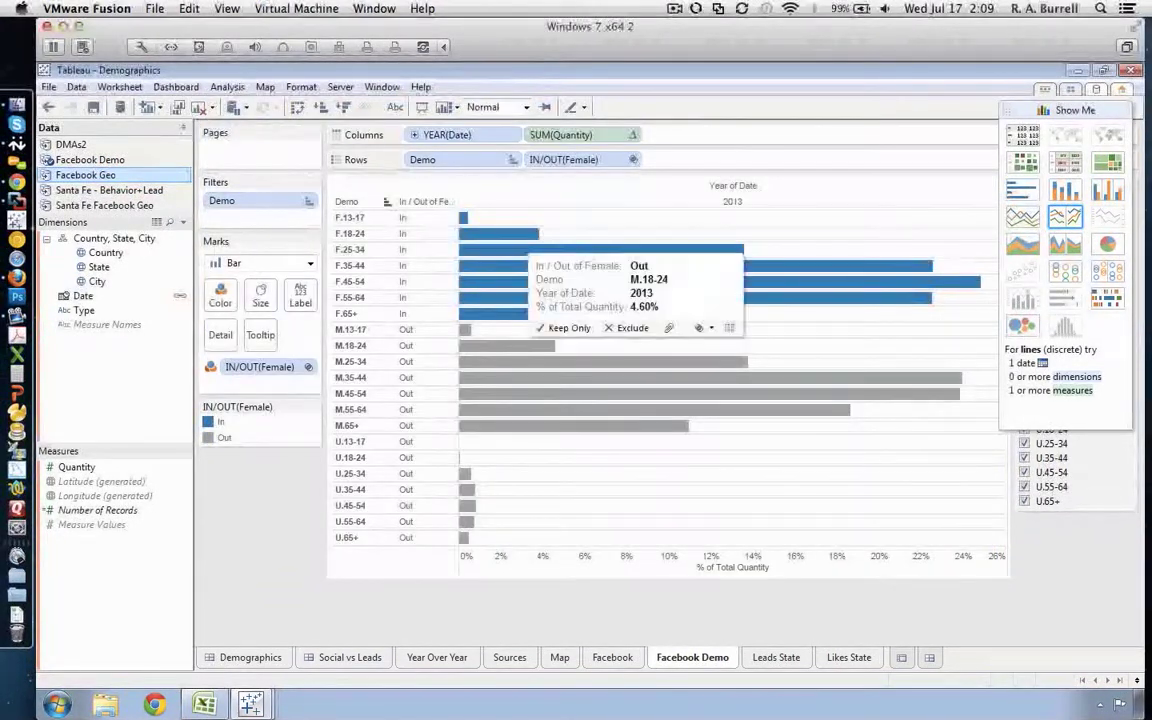
{"action": "left_click", "coordinate": [675, 8]}
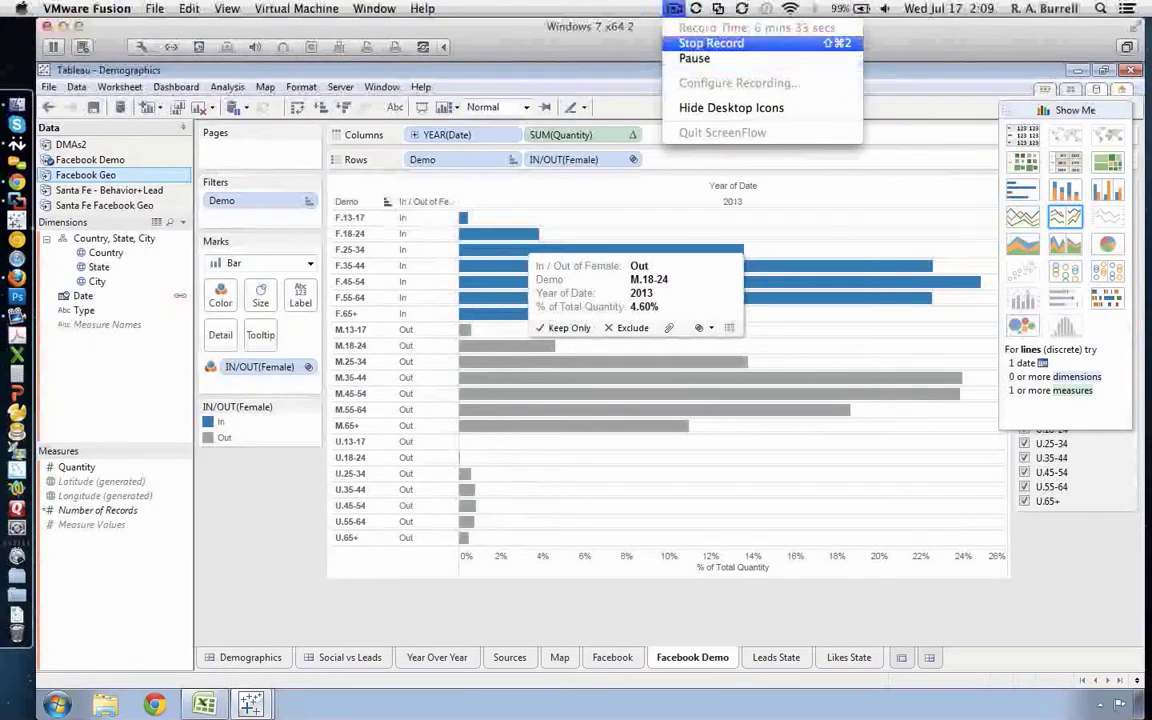